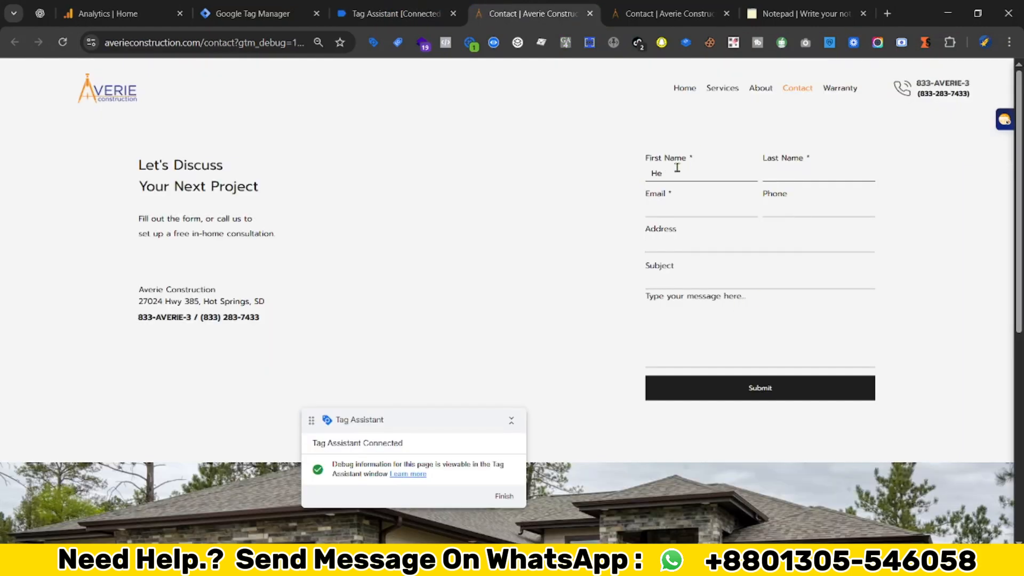
- Finish filling the contact form with test values and submit the lead
text(llp)
key(Tab)
text(Test)
click(694, 209)
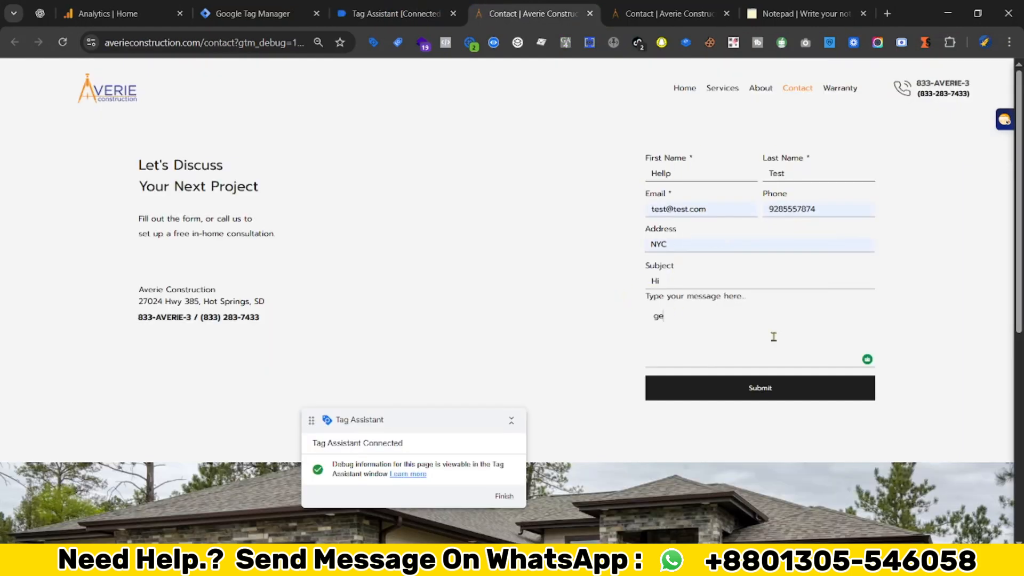
click(760, 388)
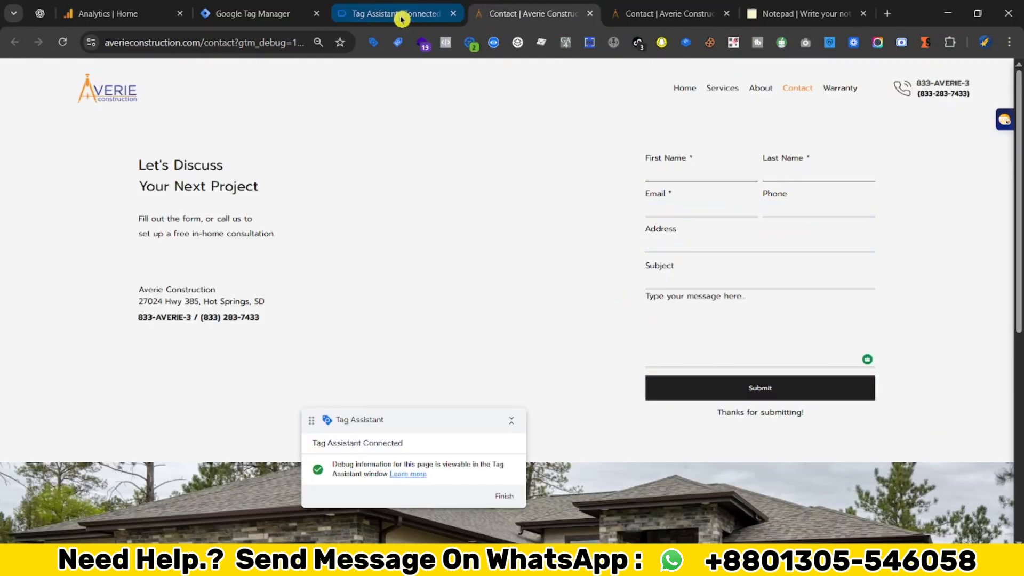
- Inspect the generate_lead event's dataLayer push in Tag Assistant, then go back to the form page
click(397, 13)
click(320, 237)
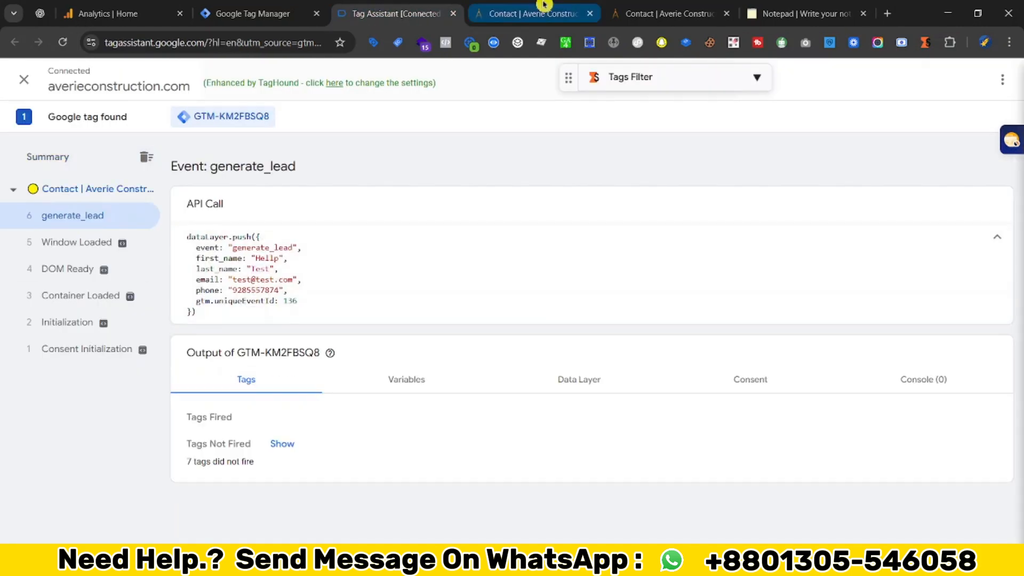
click(533, 13)
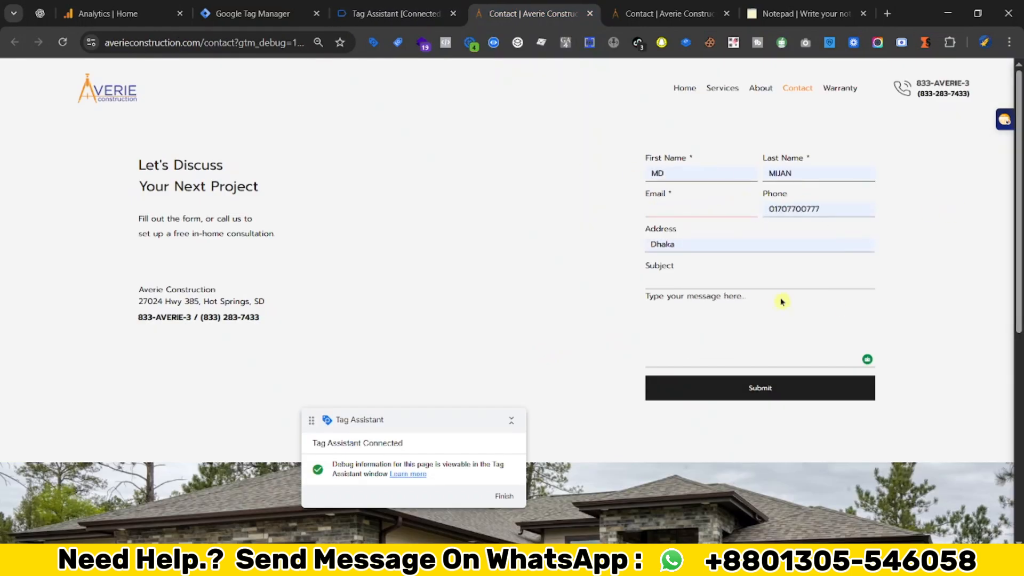
scroll(629, 219, down, 1)
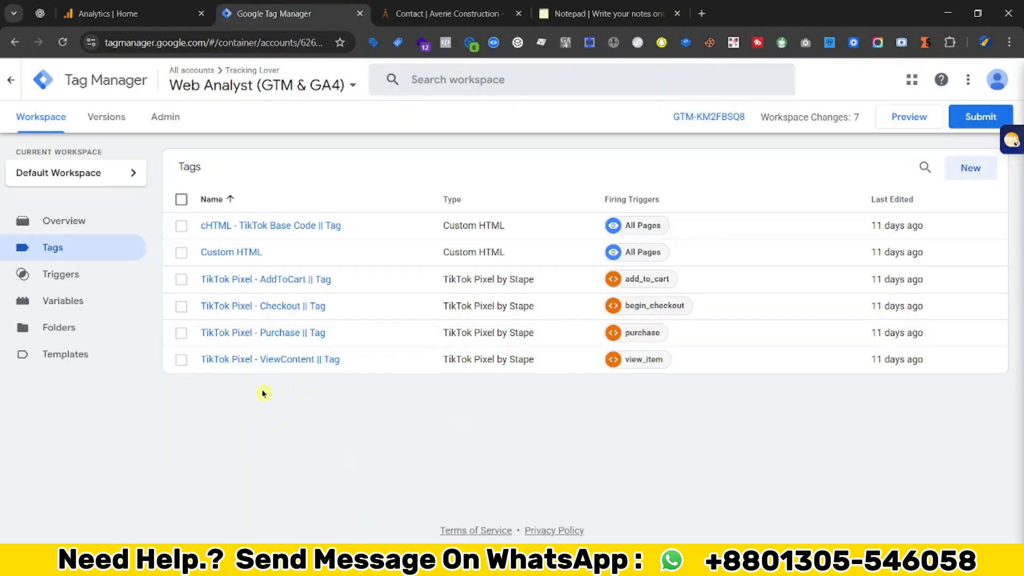
- Switch between the contact form page and the Tag Manager tags list to compare them
click(384, 7)
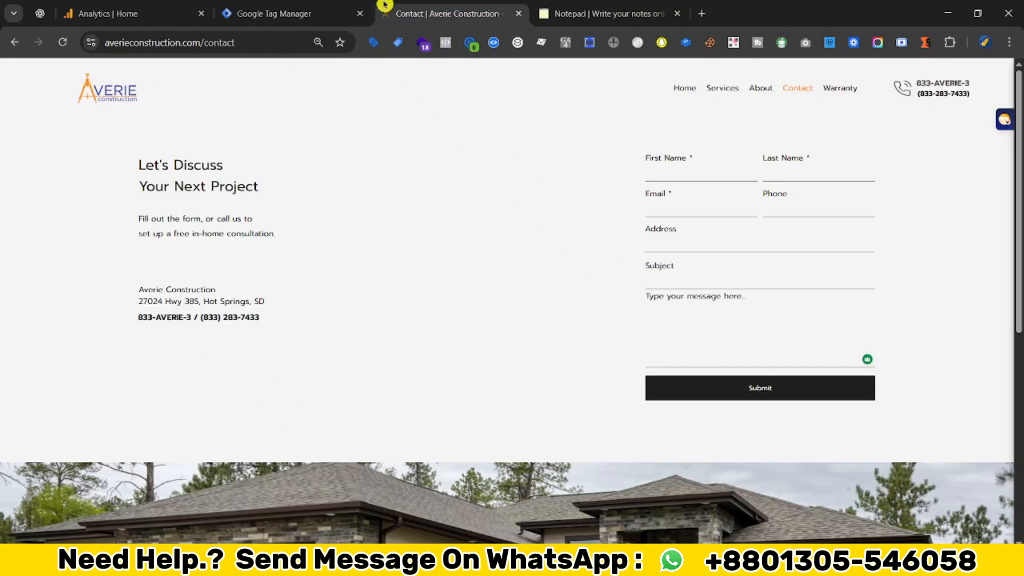
click(304, 16)
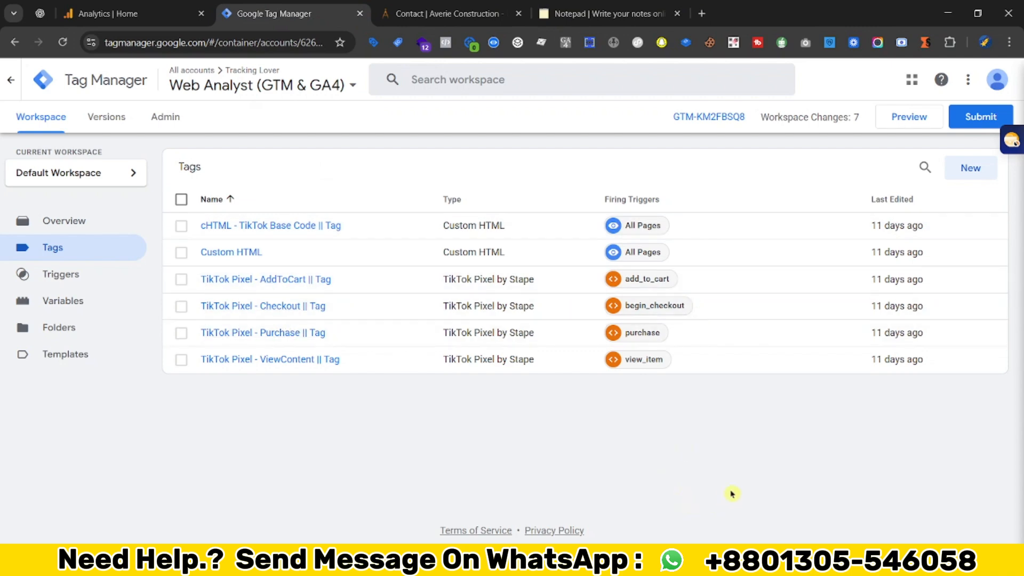
click(400, 6)
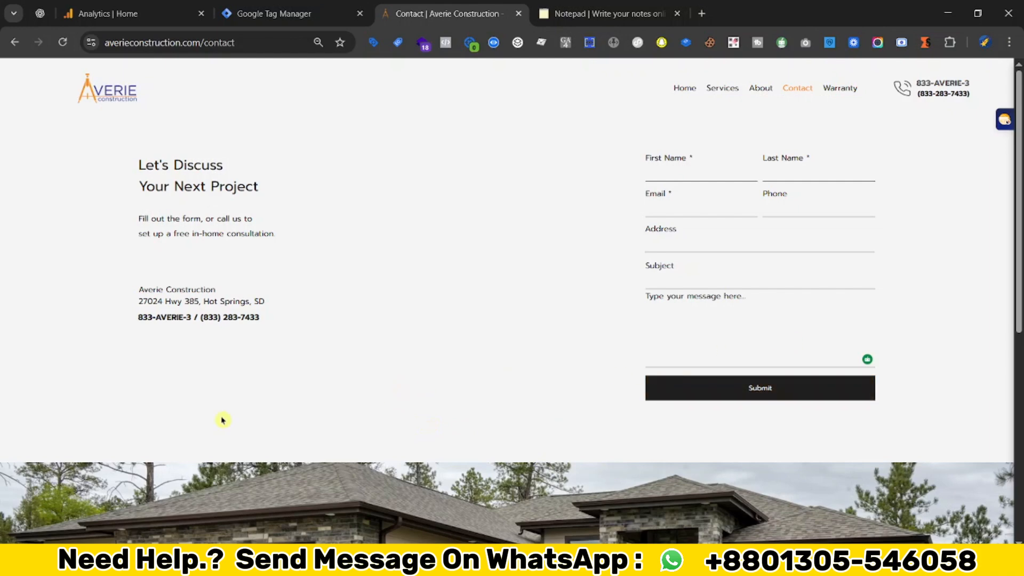
click(274, 12)
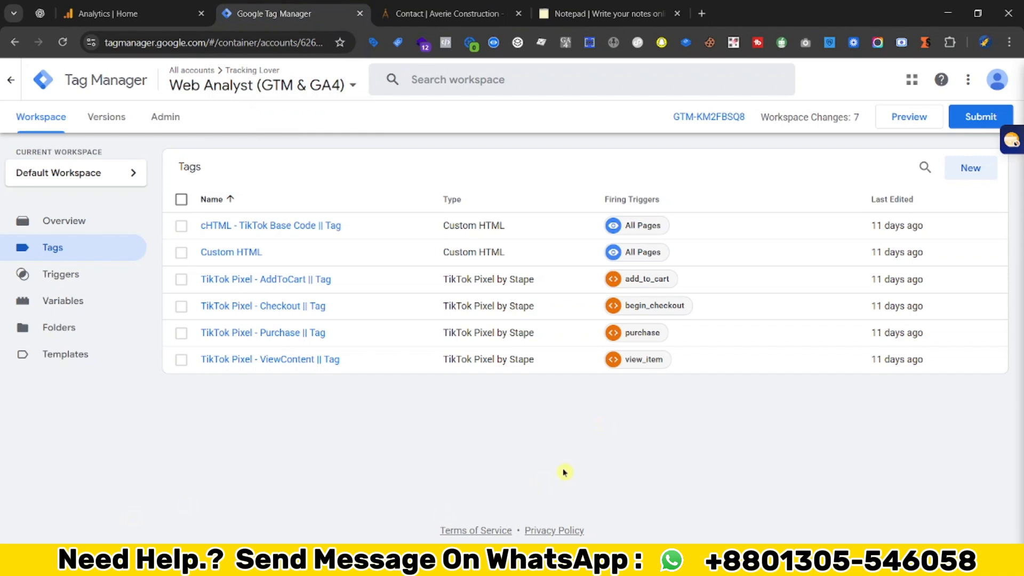
click(437, 12)
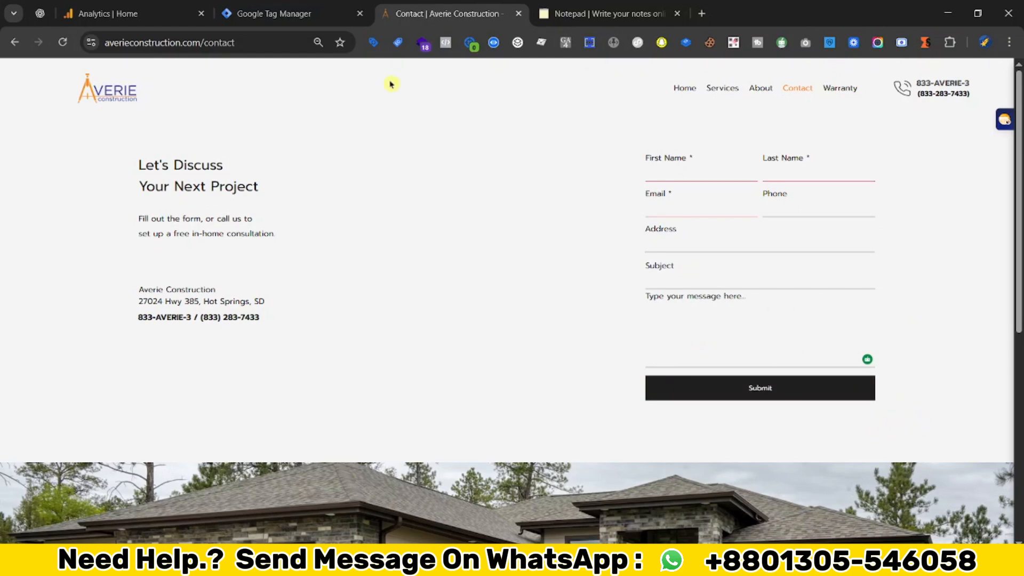
click(318, 14)
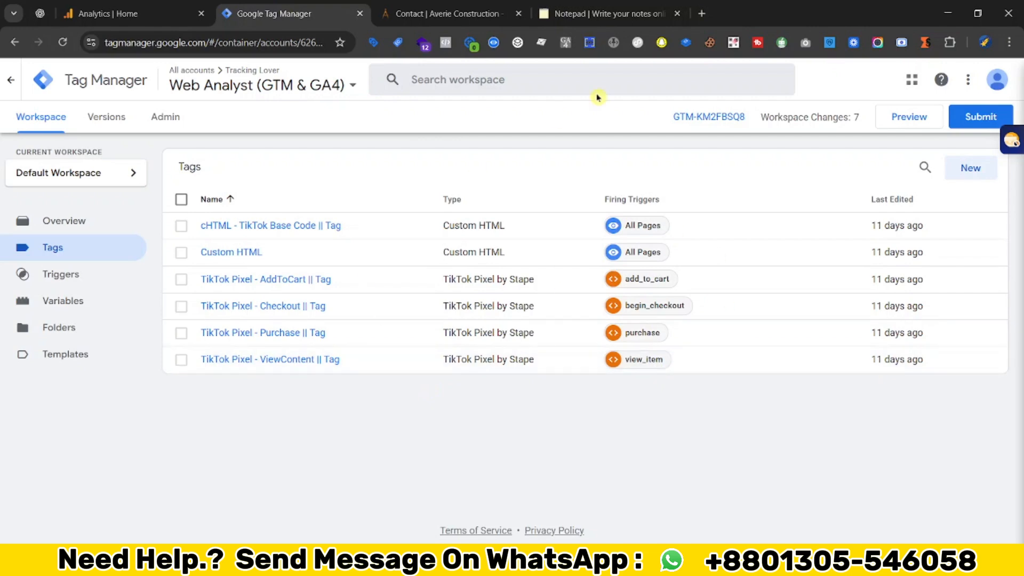
- Select and copy the entire generate_lead listener script from the notepad
click(590, 11)
scroll(327, 395, down, 6)
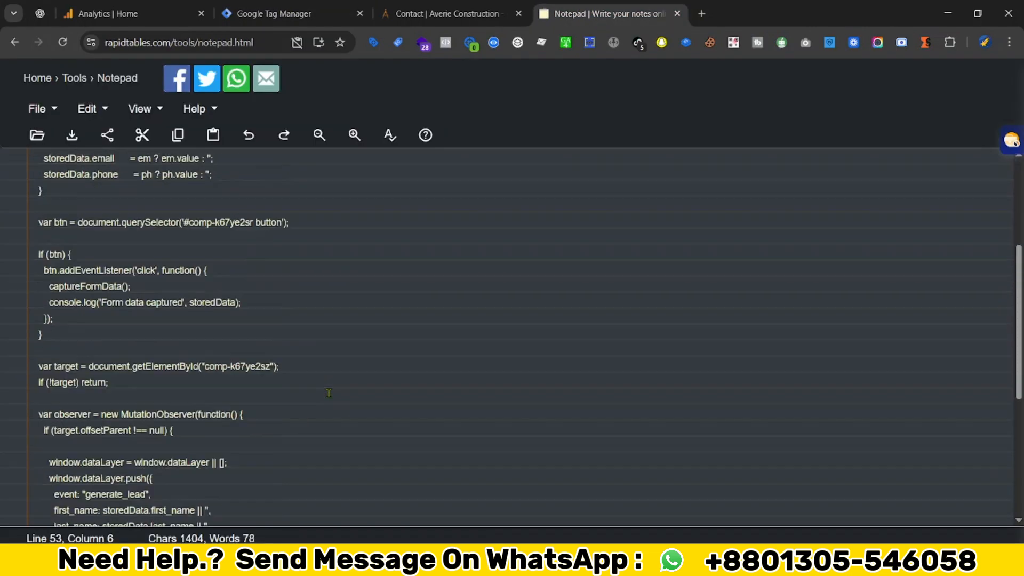
click(315, 399)
key(ctrl+a)
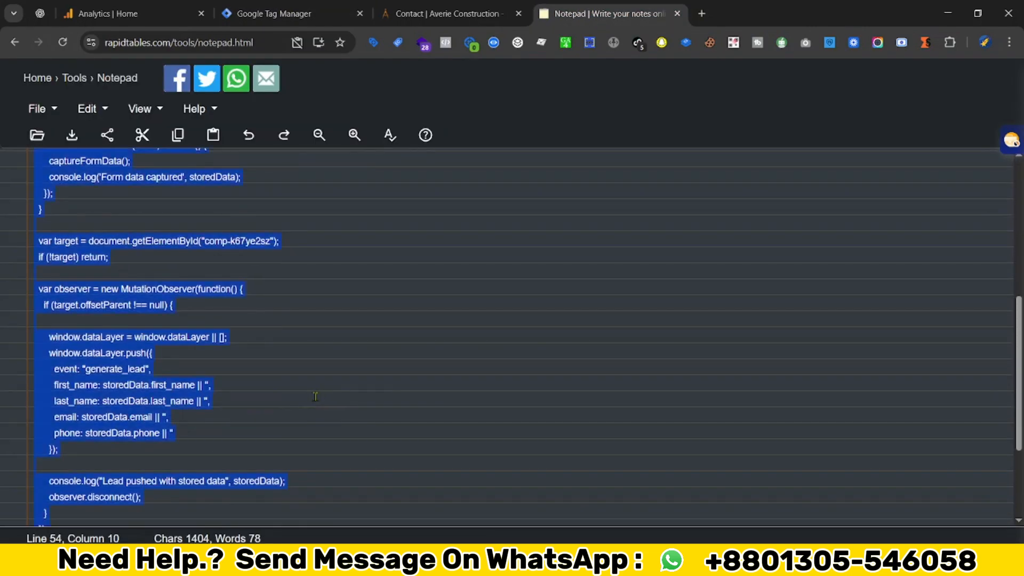
click(327, 11)
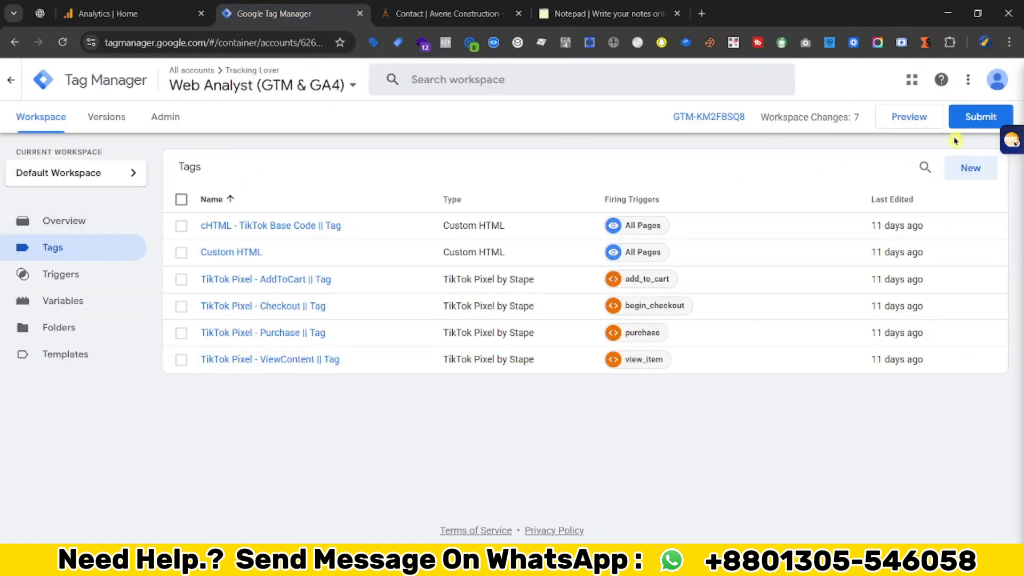
- Create a new Custom HTML tag and paste the lead script into it
click(970, 169)
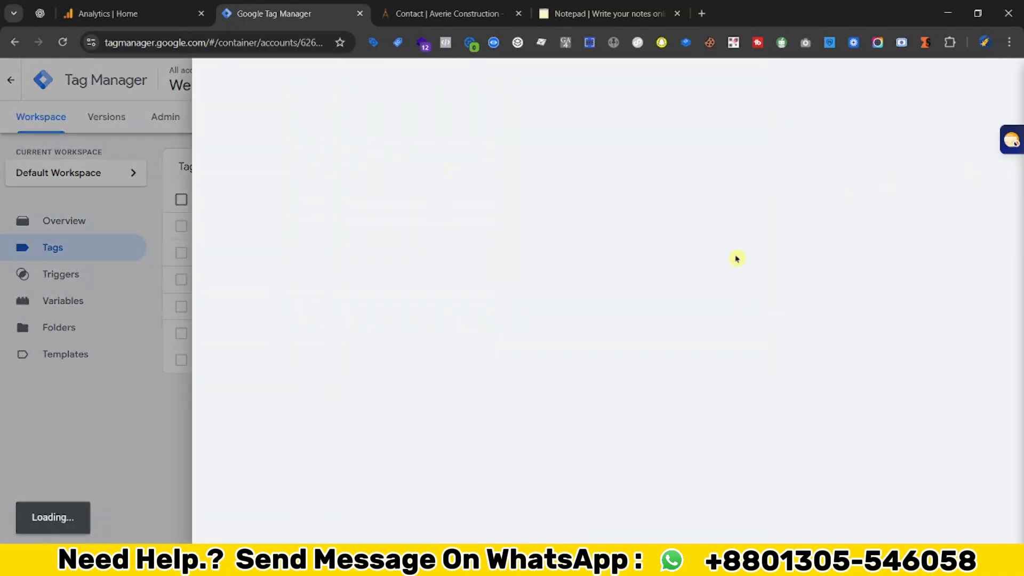
click(648, 213)
scroll(690, 307, down, 1)
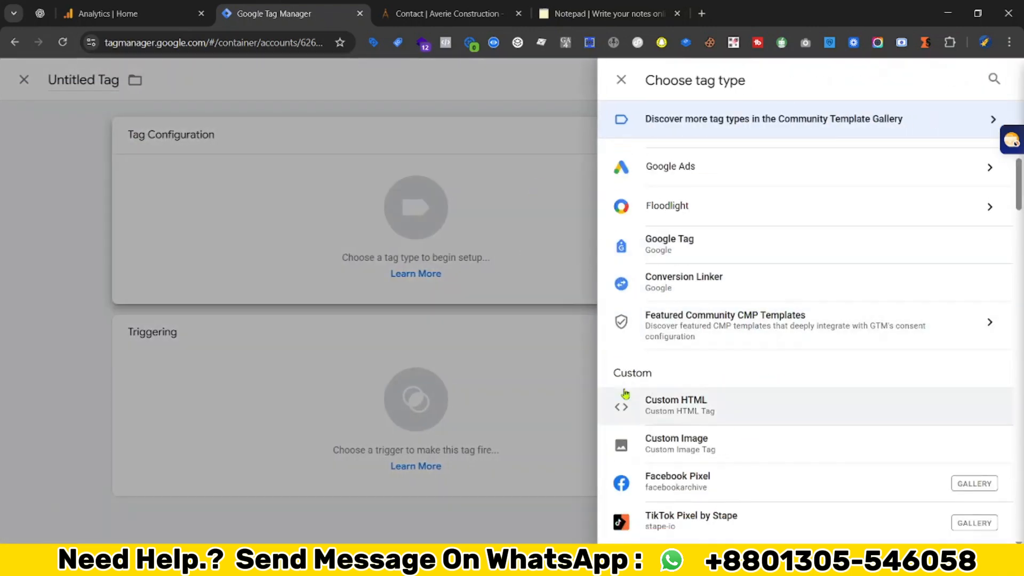
click(688, 409)
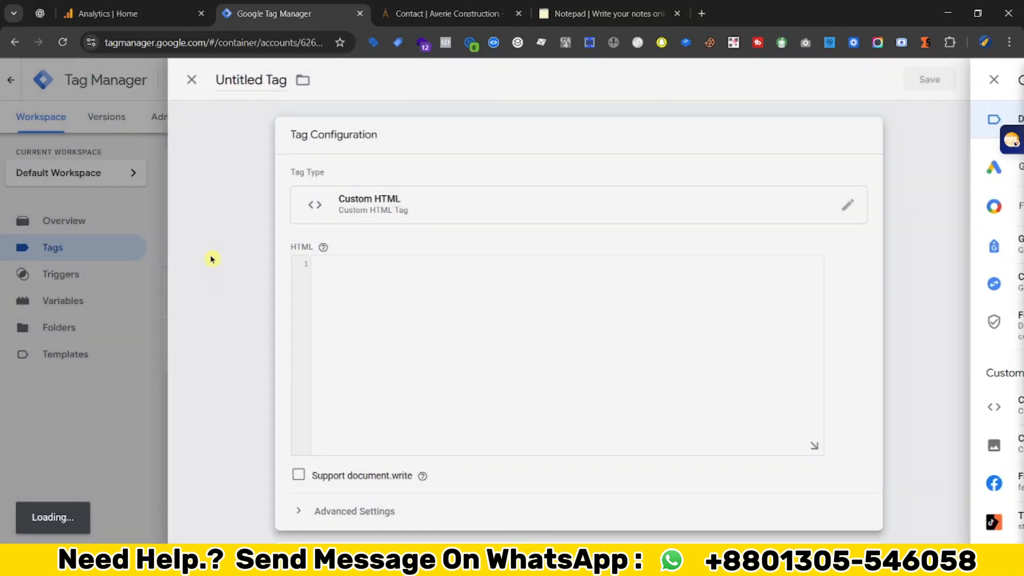
key(ctrl+v)
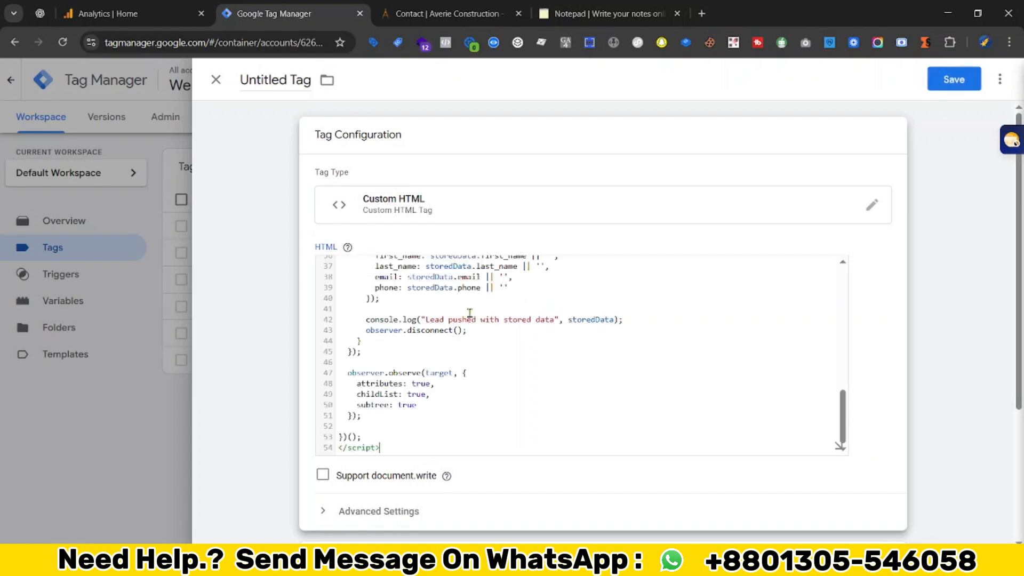
scroll(553, 448, down, 3)
- Fire the tag on DOM Ready and save it as 'Custom HTML - Lead Event || Tag'
click(608, 496)
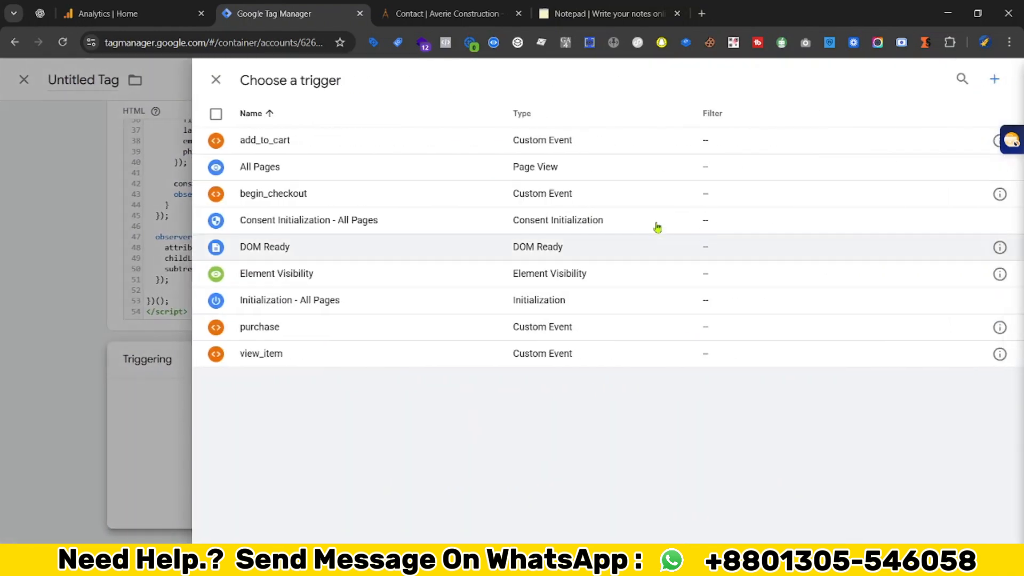
click(341, 246)
scroll(239, 250, up, 2)
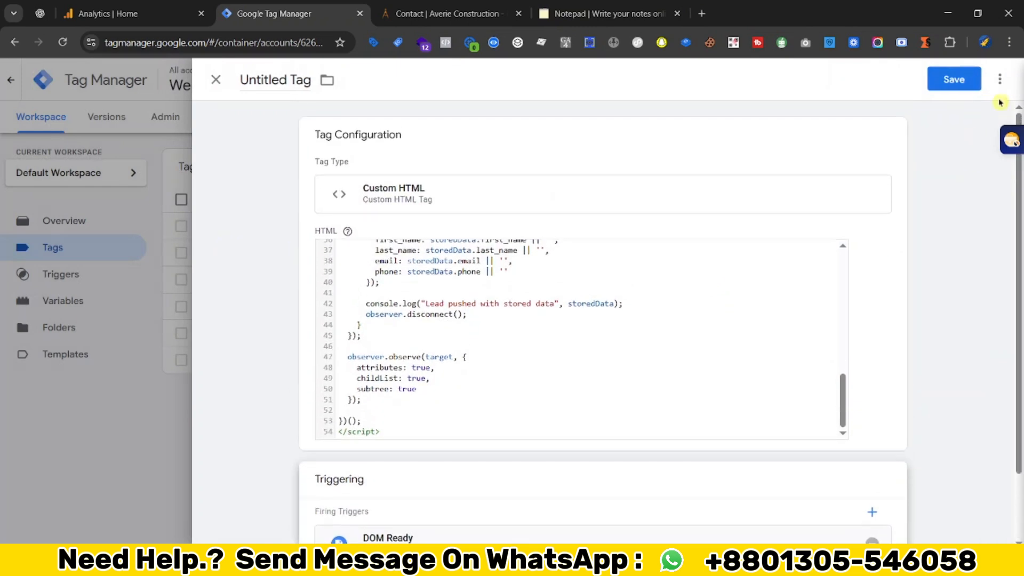
click(952, 79)
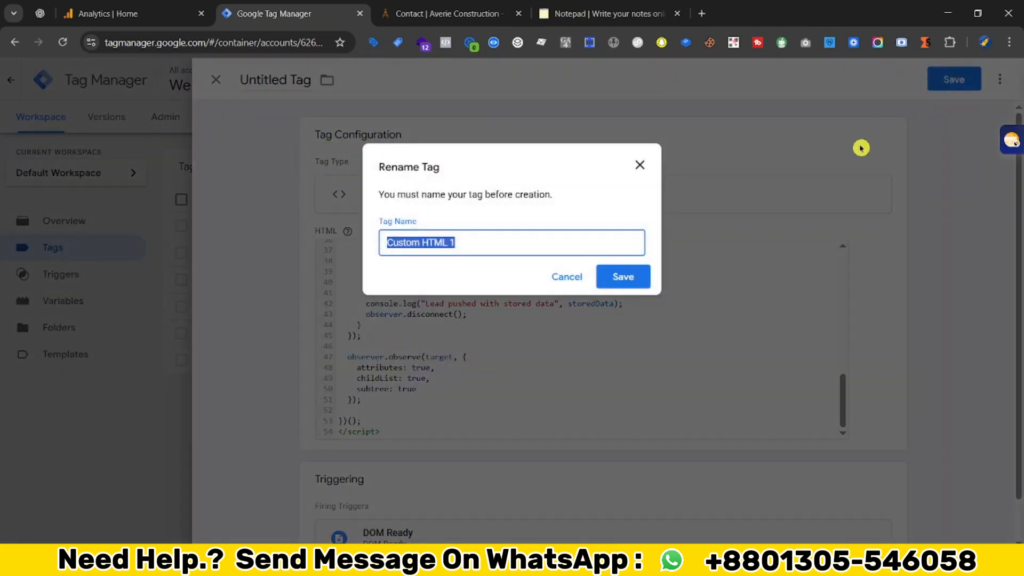
text(Custom HTML - Lead Event)
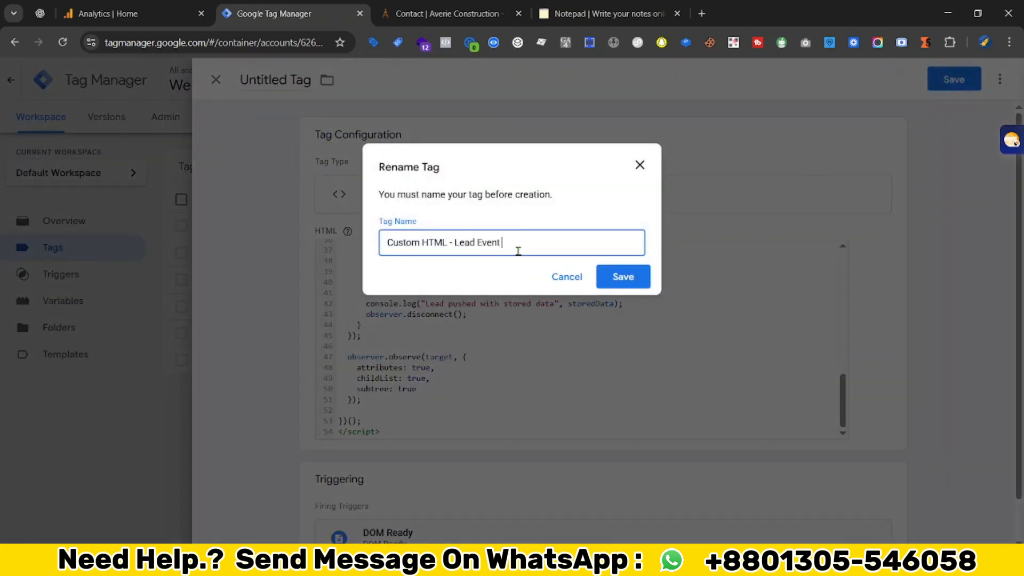
text( || Tag)
click(622, 275)
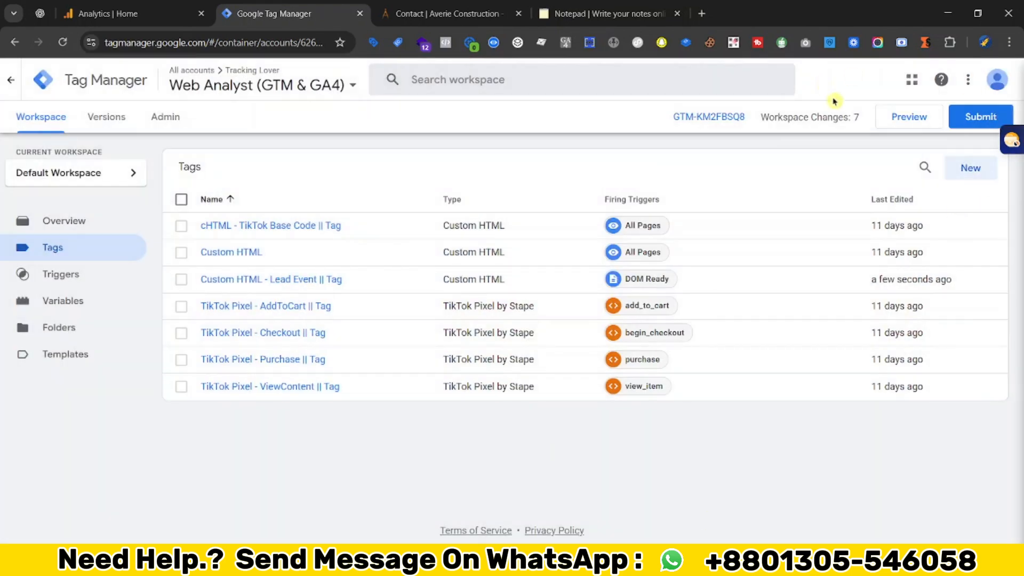
- Start a container preview, connect Tag Assistant to the contact page, and move the debug badge aside
click(934, 130)
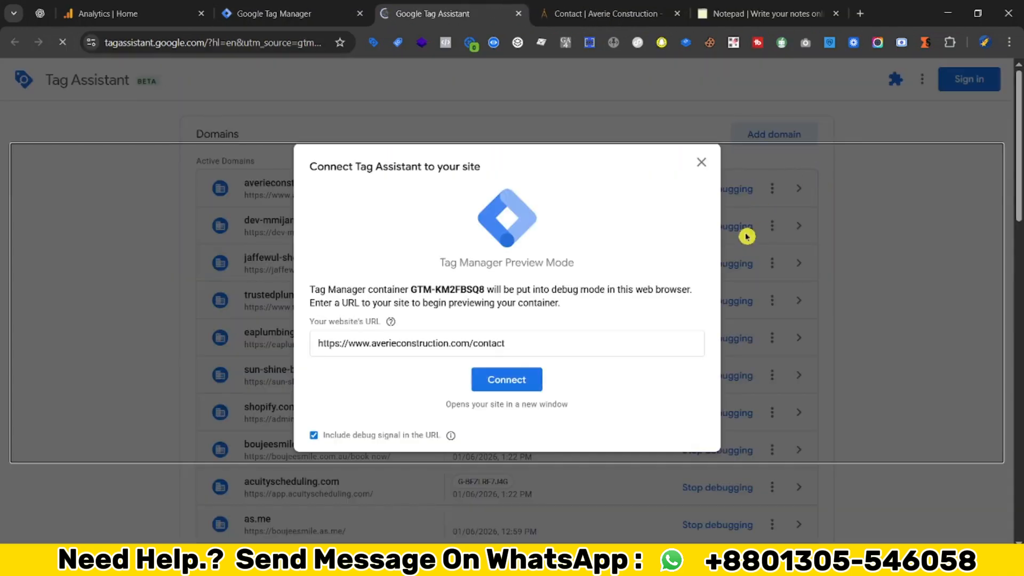
click(507, 380)
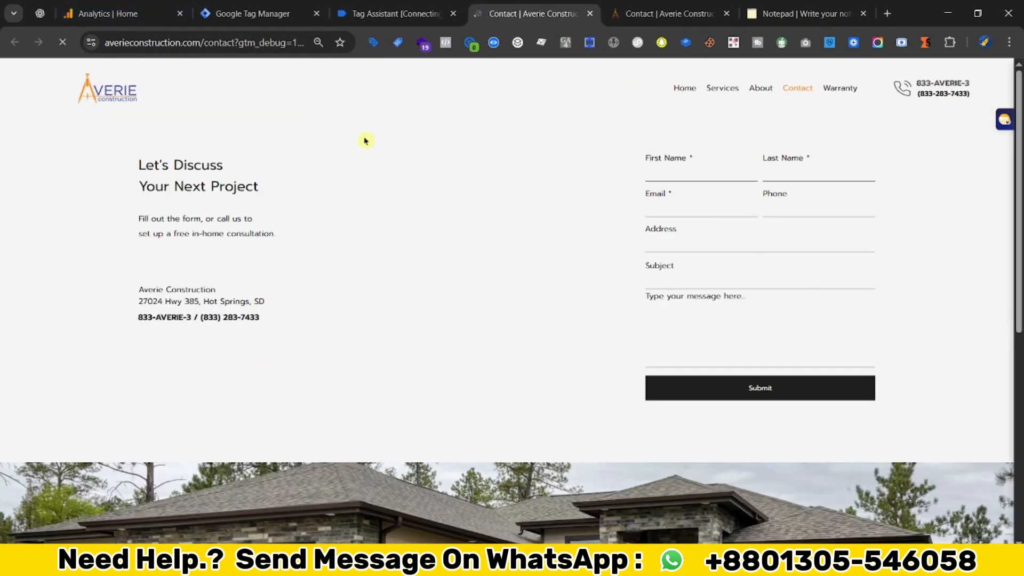
drag(863, 451, 387, 420)
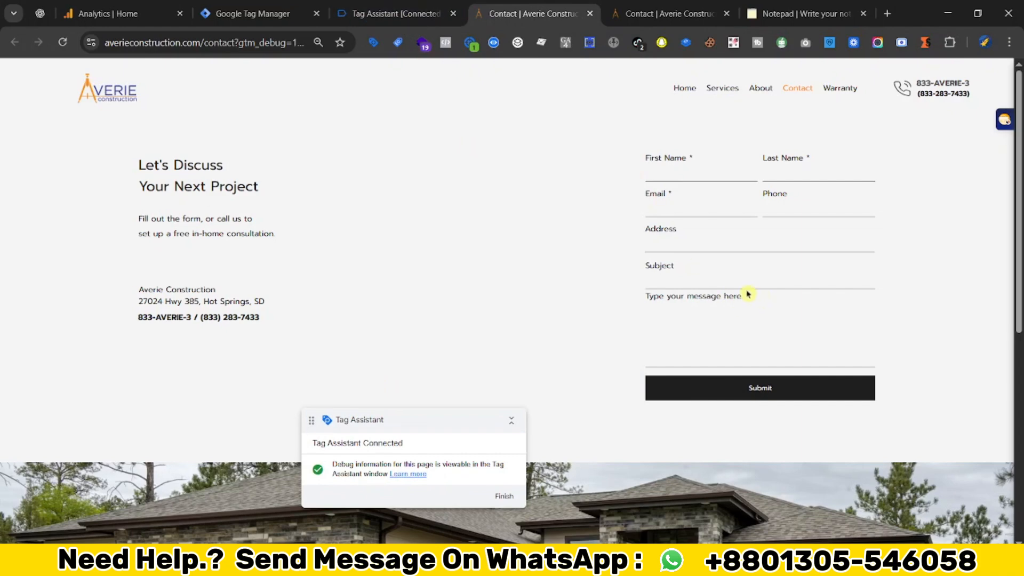
- Enter test names, autofill email, phone and address, add subject 'Hi' and a message, then submit
click(689, 174)
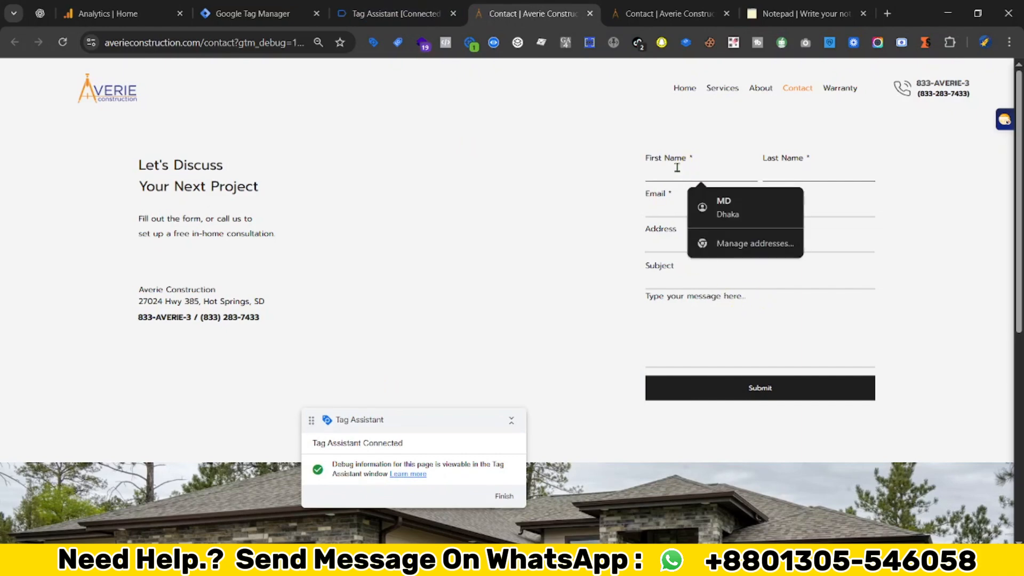
text(Hellp)
click(790, 175)
text(Test)
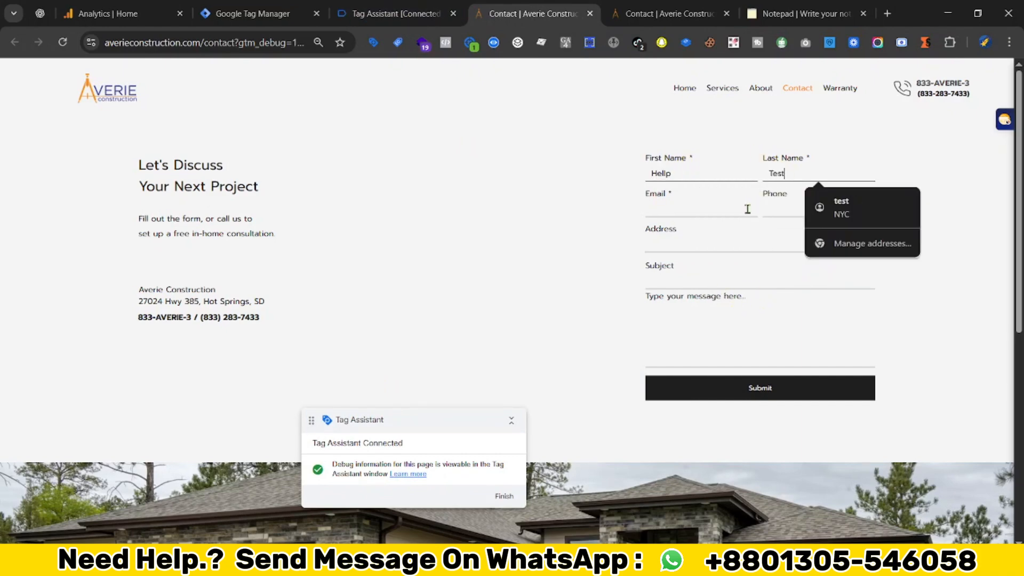
click(747, 209)
click(747, 262)
text(Hi)
click(681, 309)
text(ge)
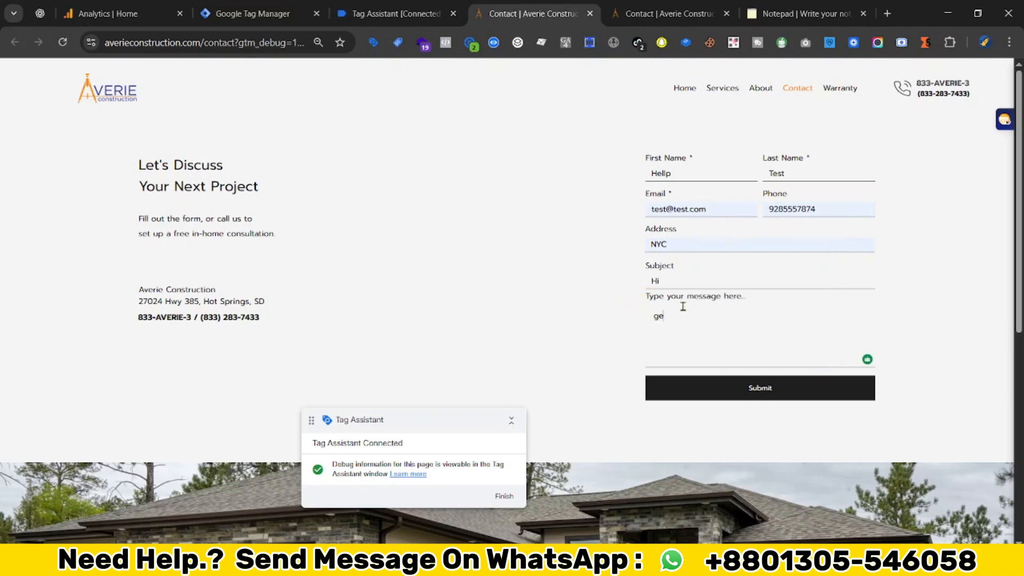
click(799, 398)
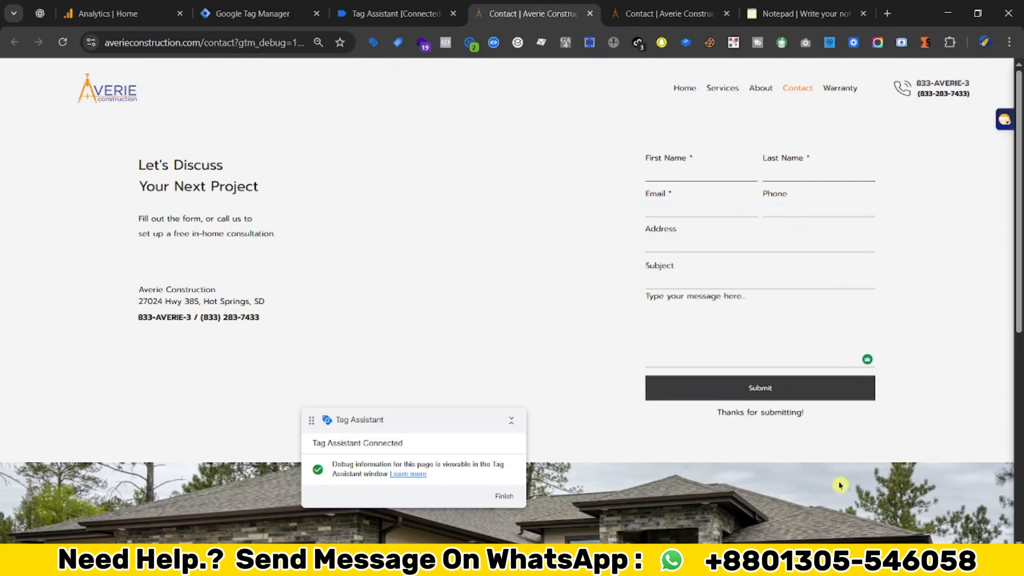
- Open the generate_lead event in Tag Assistant and inspect its dataLayer push values
click(399, 20)
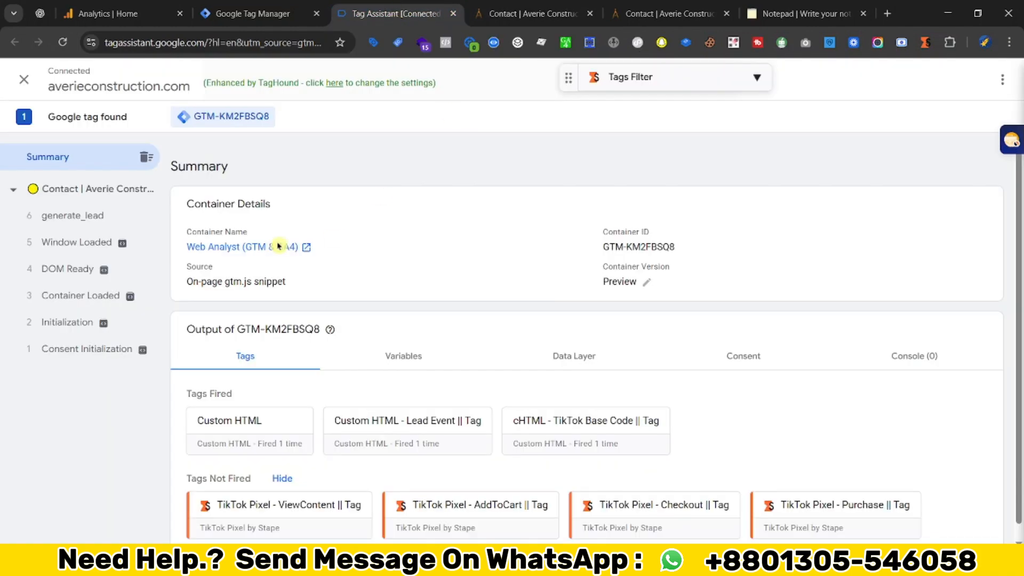
click(93, 221)
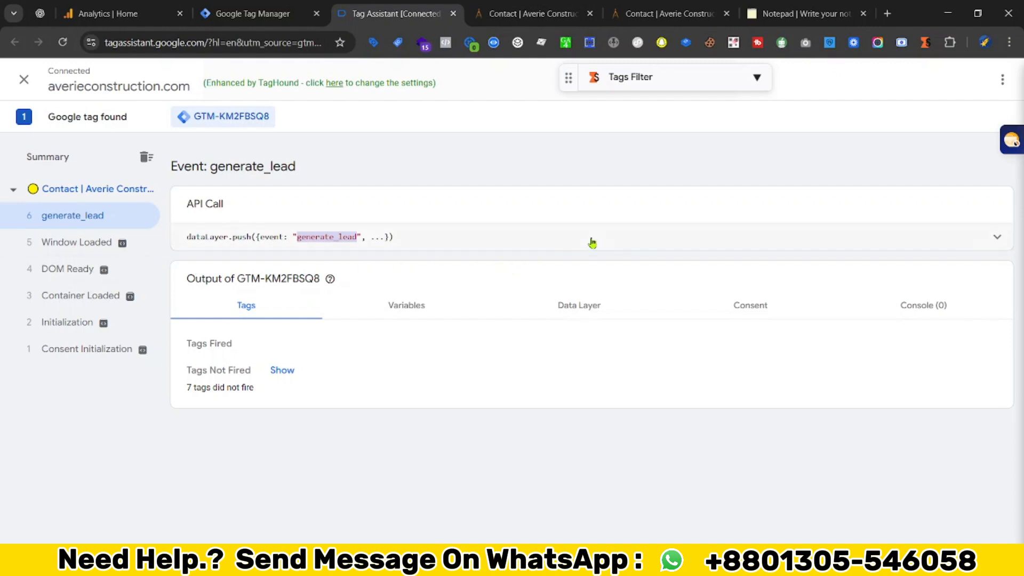
click(997, 239)
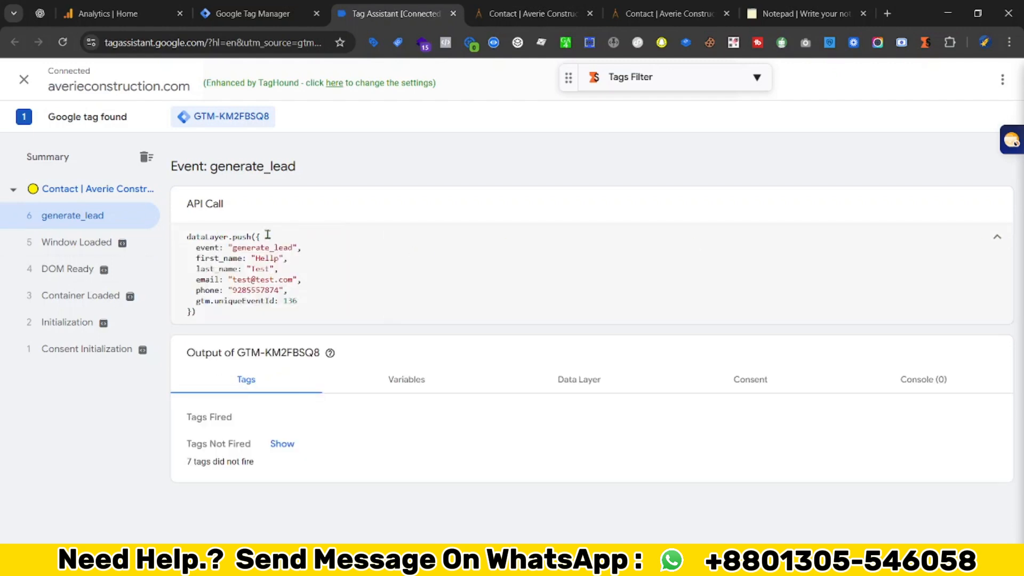
drag(233, 248, 276, 251)
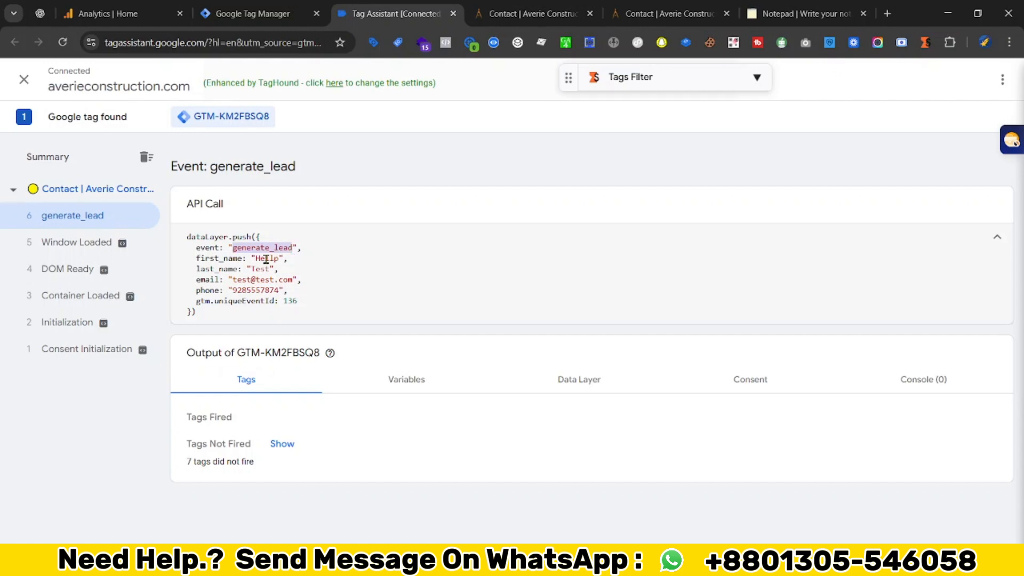
double_click(266, 259)
click(244, 279)
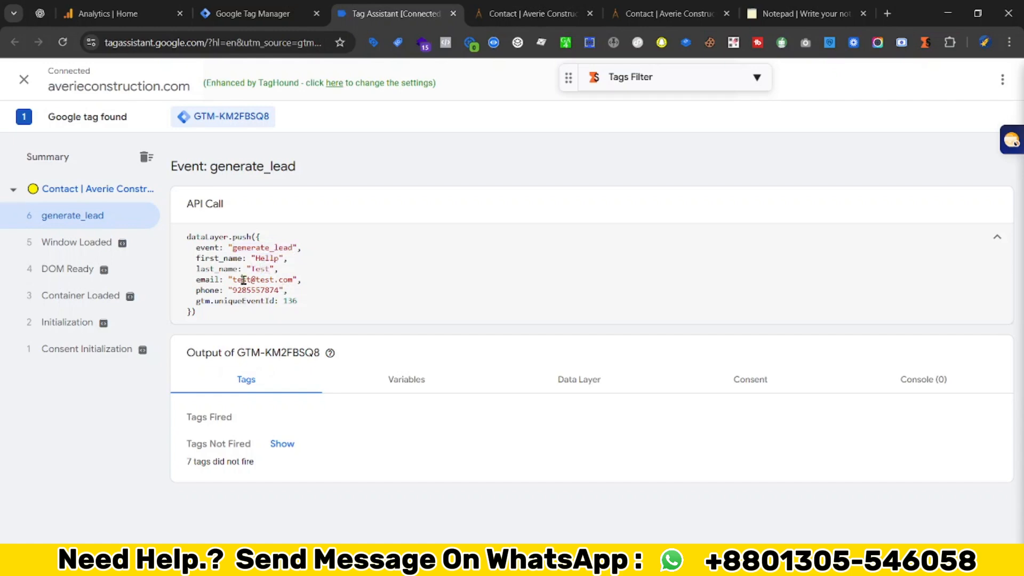
- Check the contact form page, collapse the push details, and return to Tag Manager
click(525, 14)
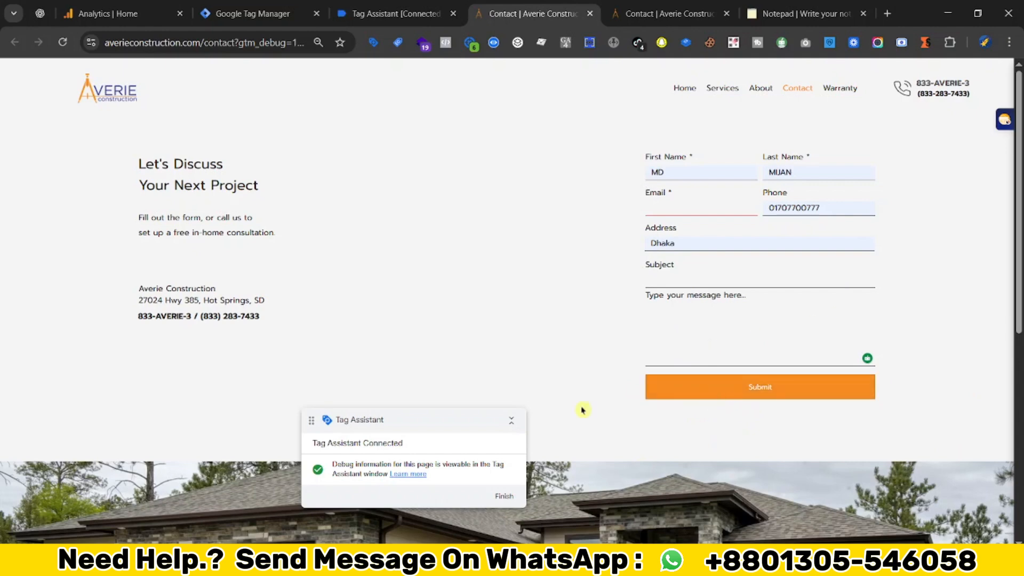
click(387, 16)
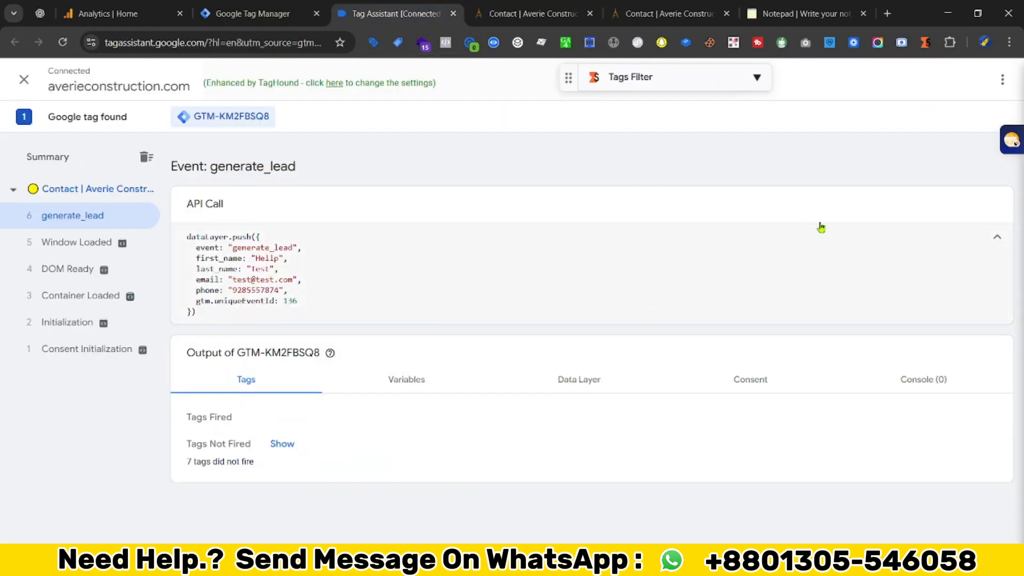
click(997, 241)
key(ctrl+shift+Tab)
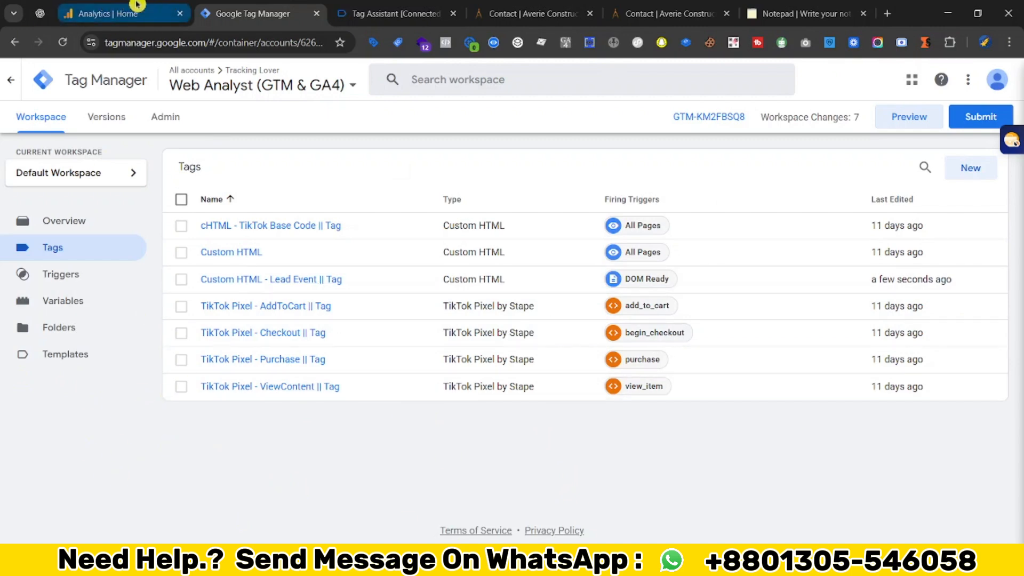
- Copy the Tracking Lover Stream's Measurement ID from Analytics Admin > Data streams
click(172, 6)
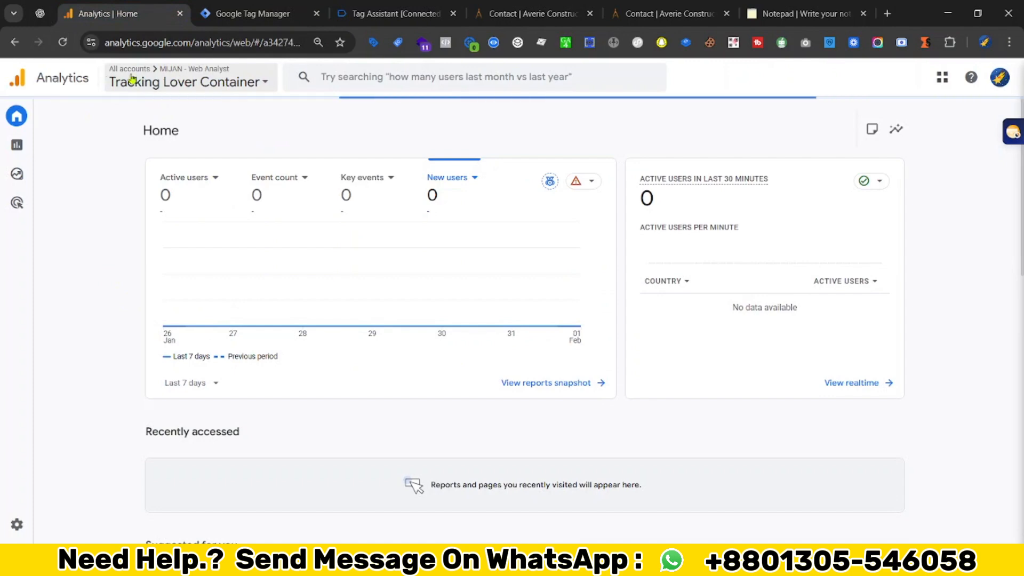
click(36, 528)
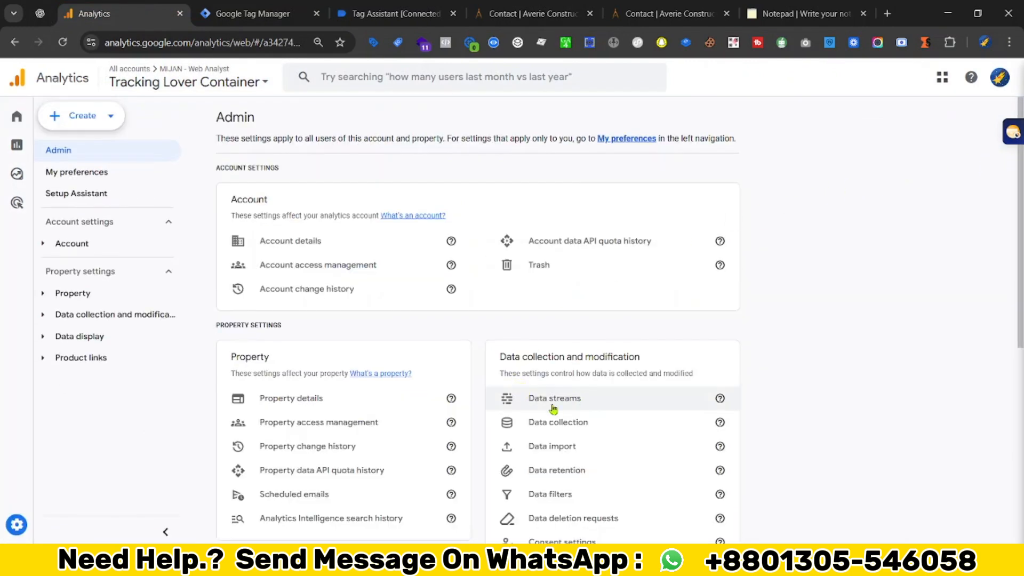
click(583, 404)
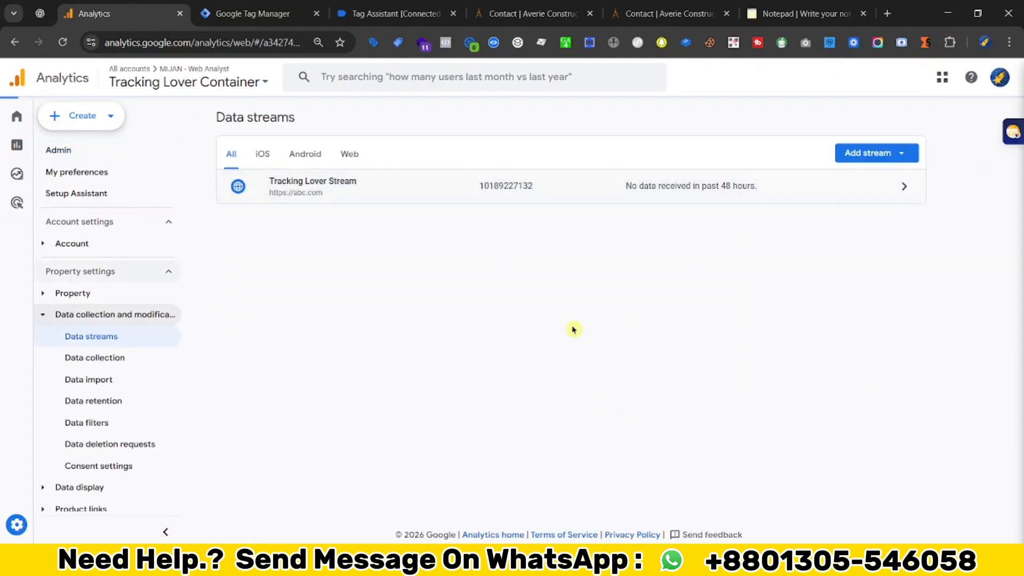
click(629, 187)
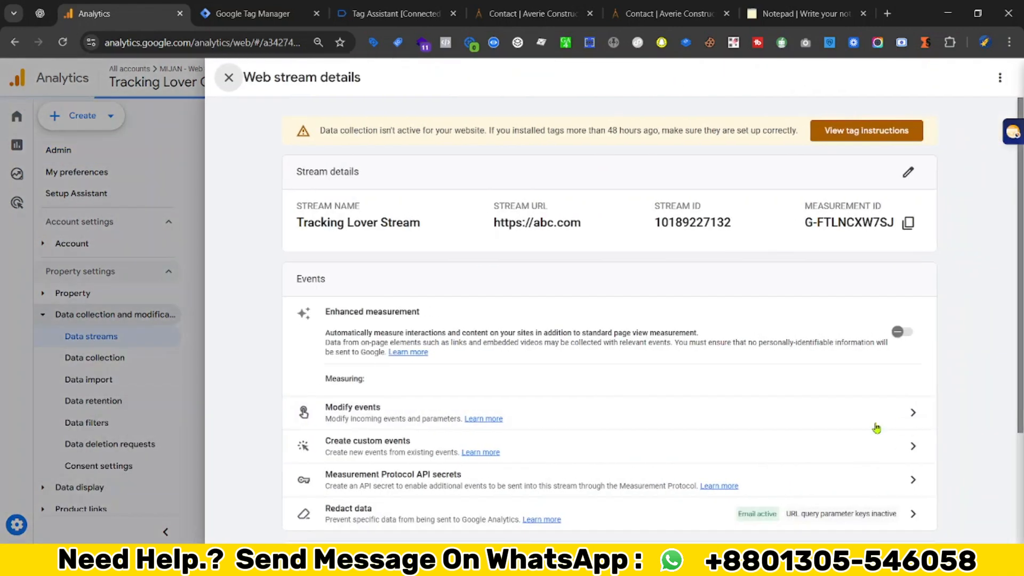
click(908, 222)
click(251, 14)
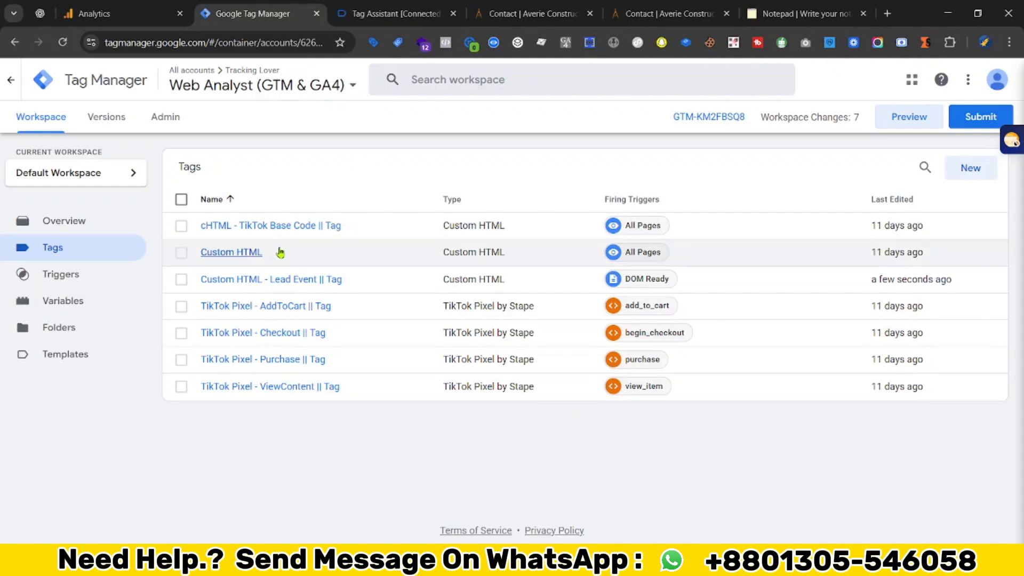
- Create a new Constant variable whose value is the pasted Measurement ID
click(80, 300)
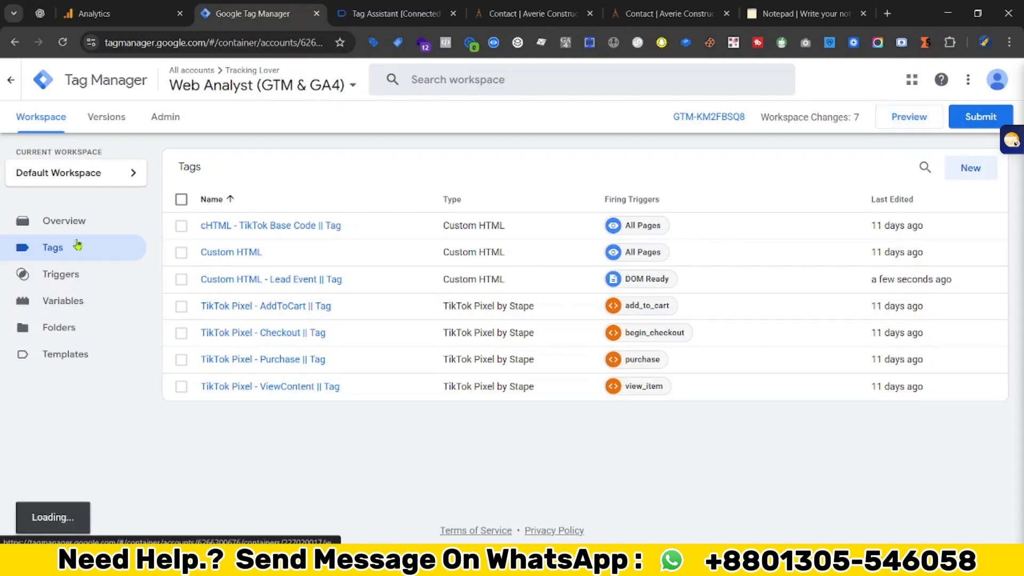
scroll(838, 306, down, 3)
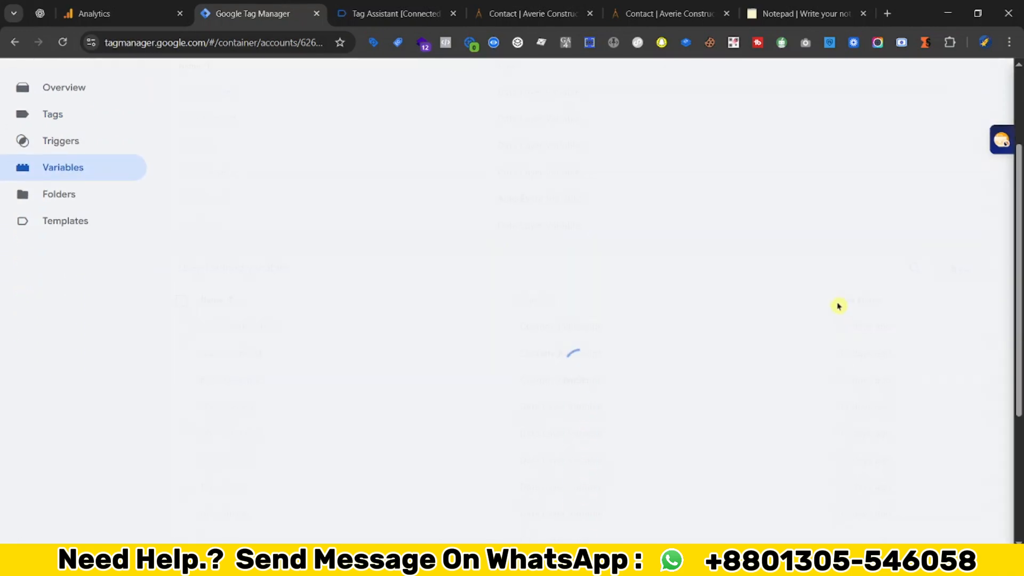
click(961, 269)
click(800, 217)
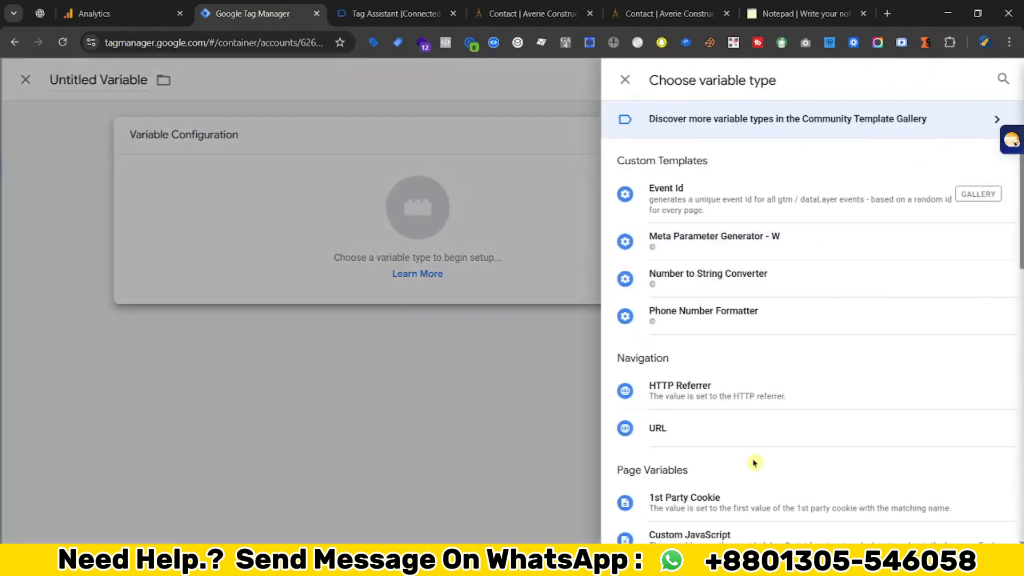
scroll(754, 463, down, 7)
click(693, 491)
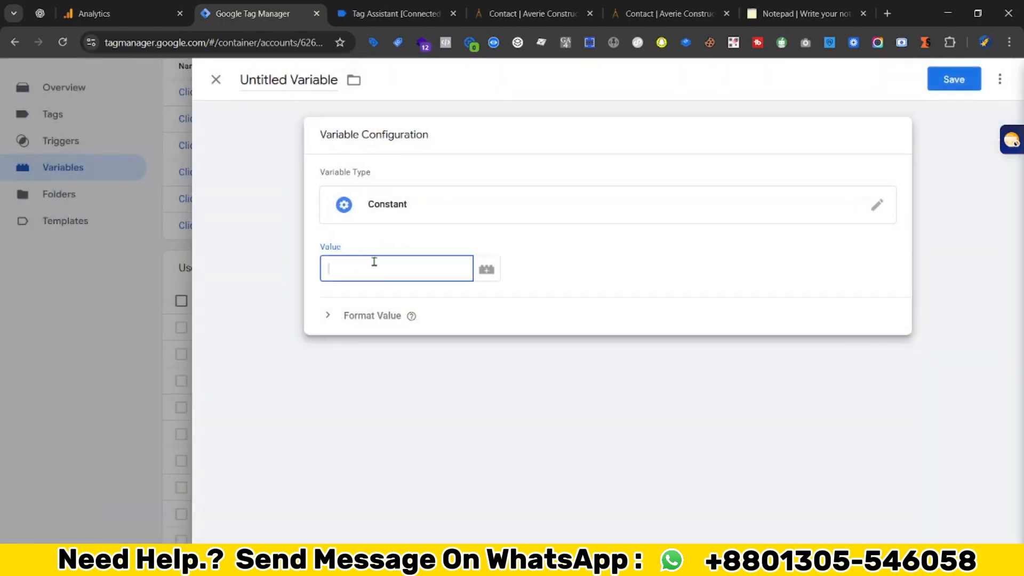
key(ctrl+v)
- Save the constant under the name 'GA4 Measurement ID'
click(954, 79)
text(GA4)
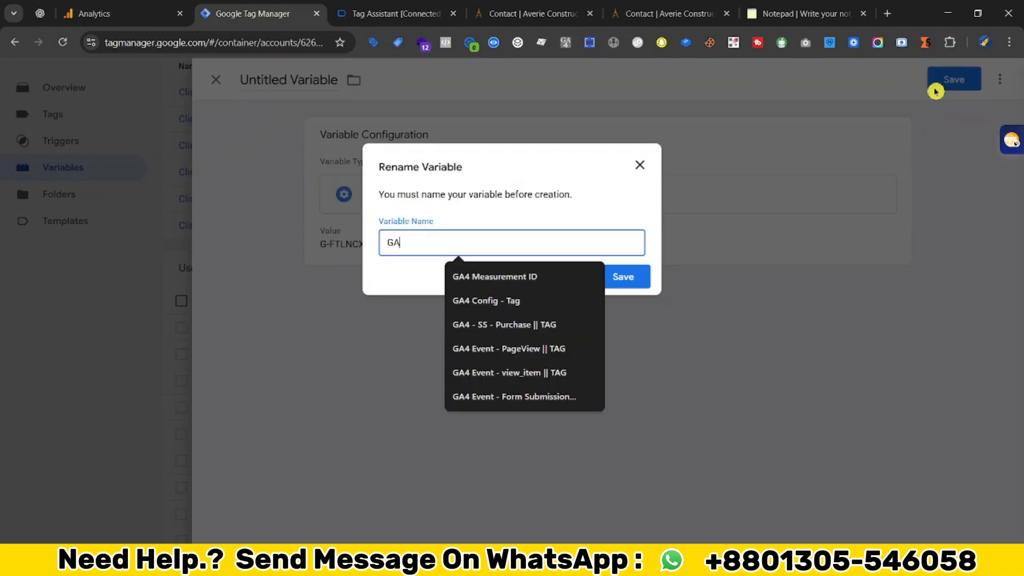
click(469, 297)
key(Return)
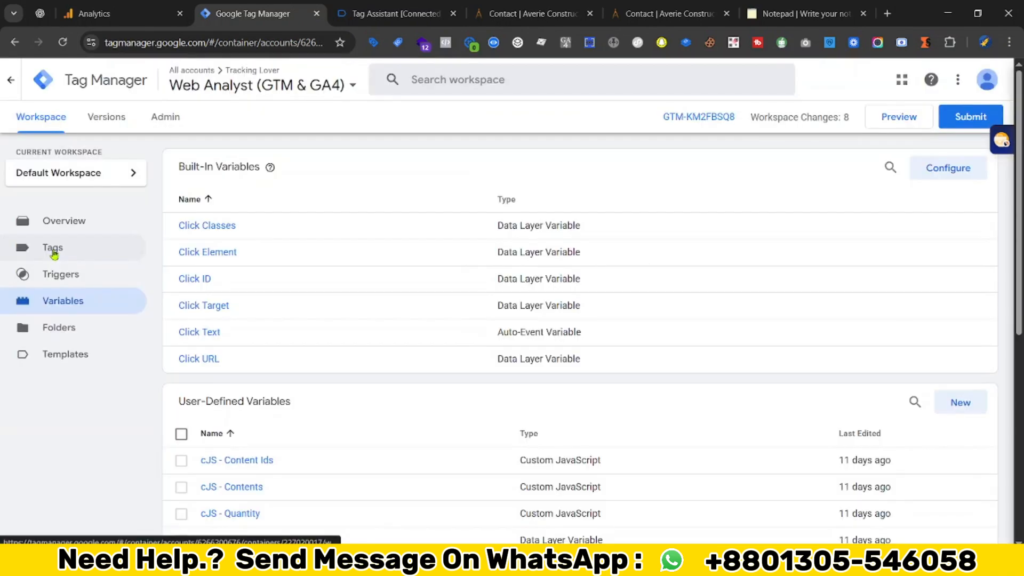
click(51, 247)
- Create a Google Tag with Tag ID {{GA4 Measurement ID}} and save it as 'Google Tag'
click(970, 179)
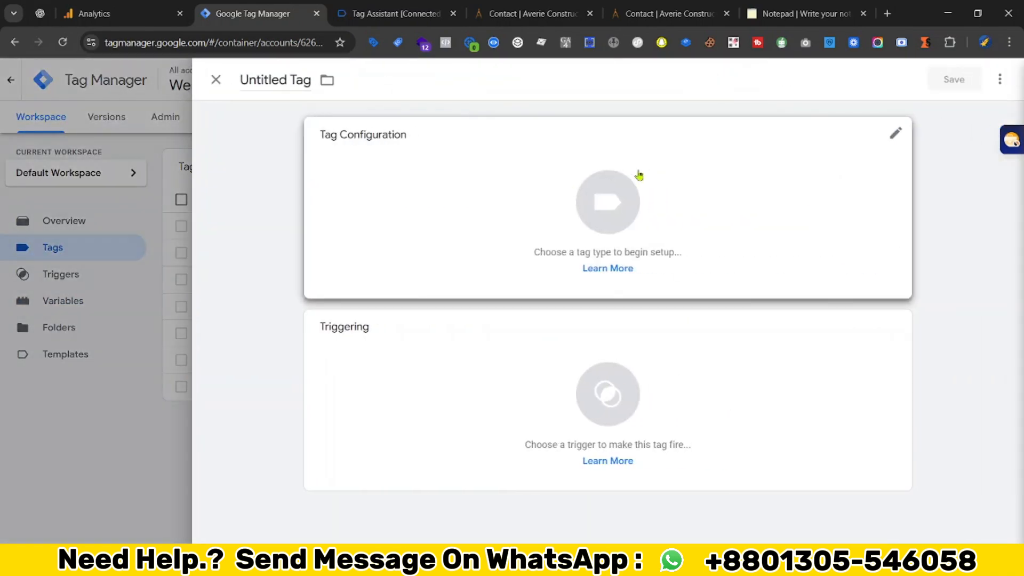
click(640, 174)
click(785, 208)
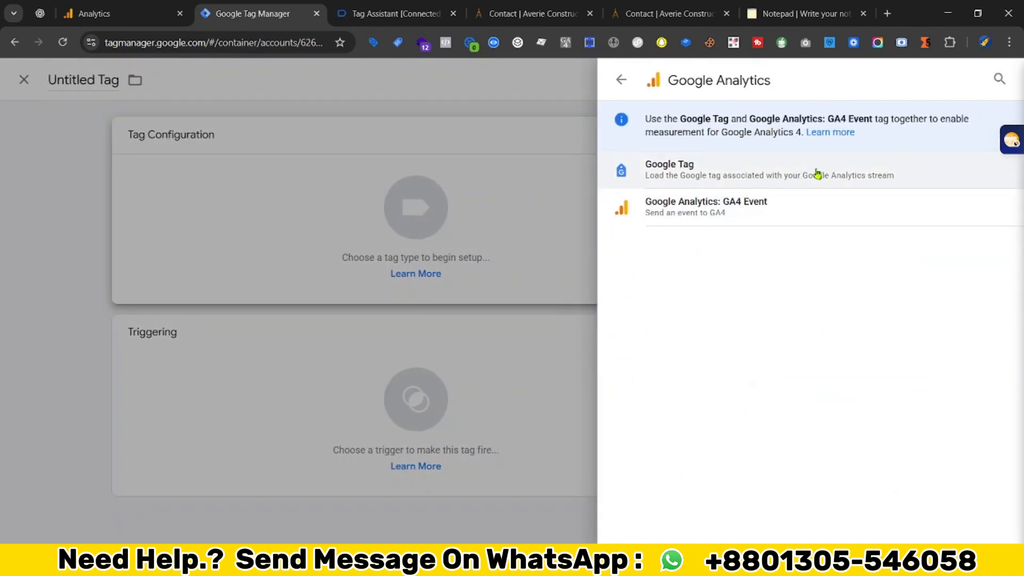
click(858, 168)
click(322, 266)
text({{me)
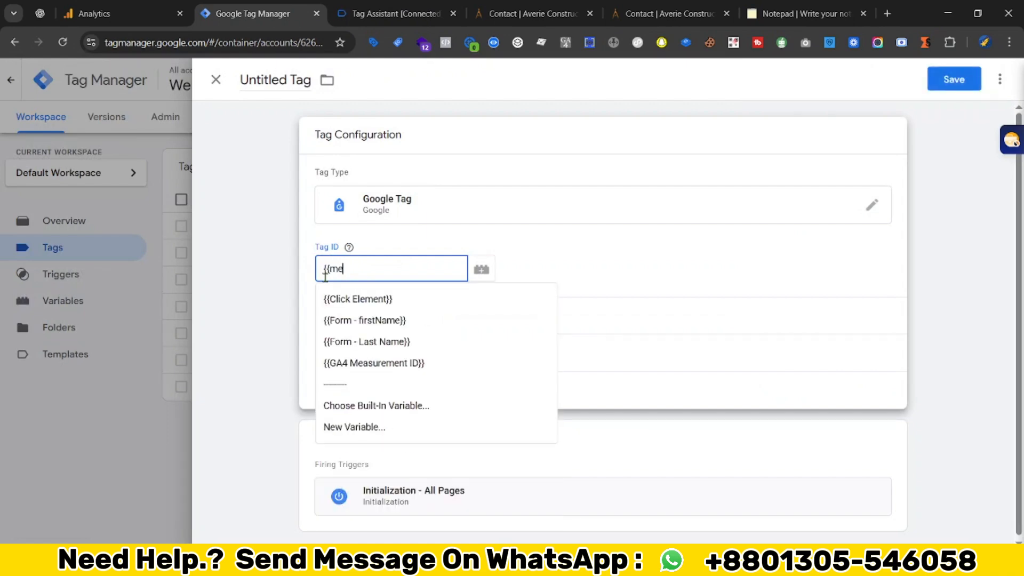
click(373, 363)
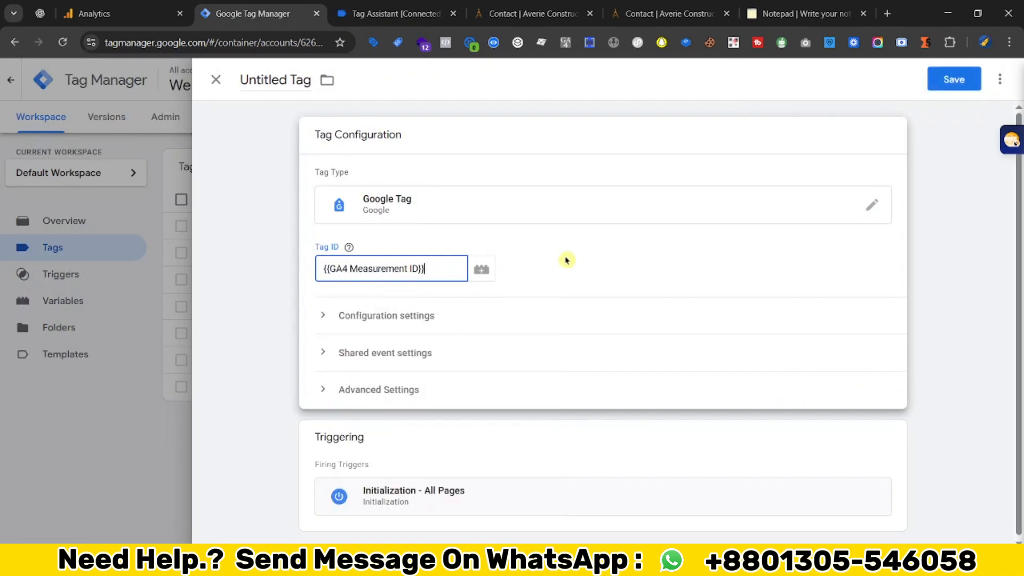
click(954, 79)
click(629, 273)
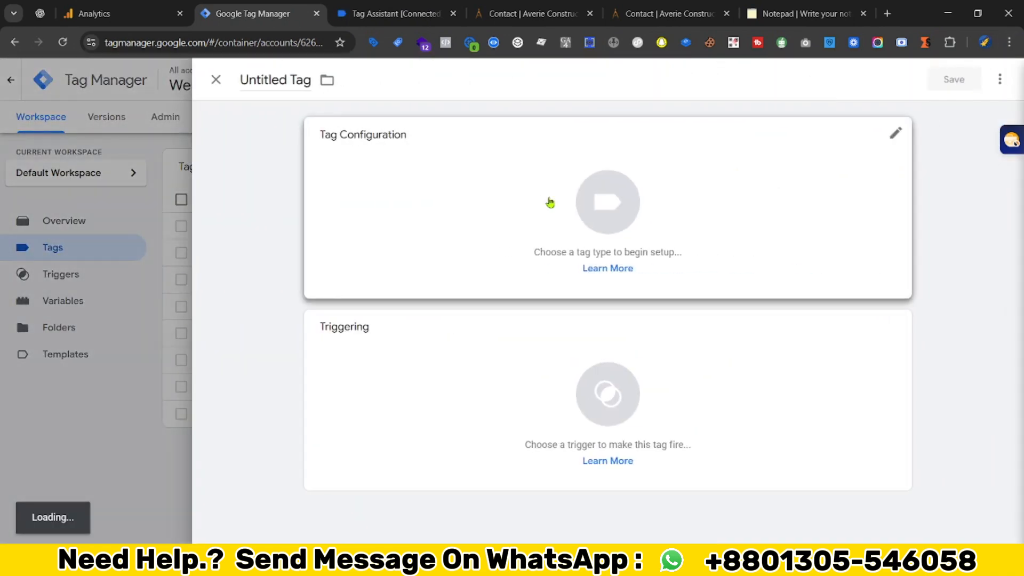
- Make the new tag a Google Analytics: GA4 Event with Measurement ID {{GA4 Measurement ID}}
click(549, 201)
click(744, 231)
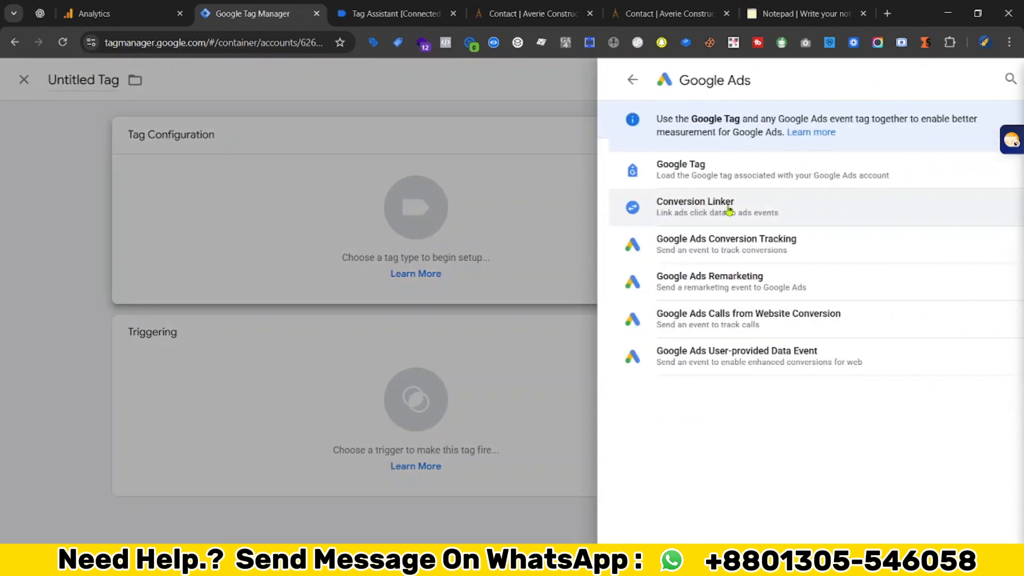
click(610, 155)
click(857, 208)
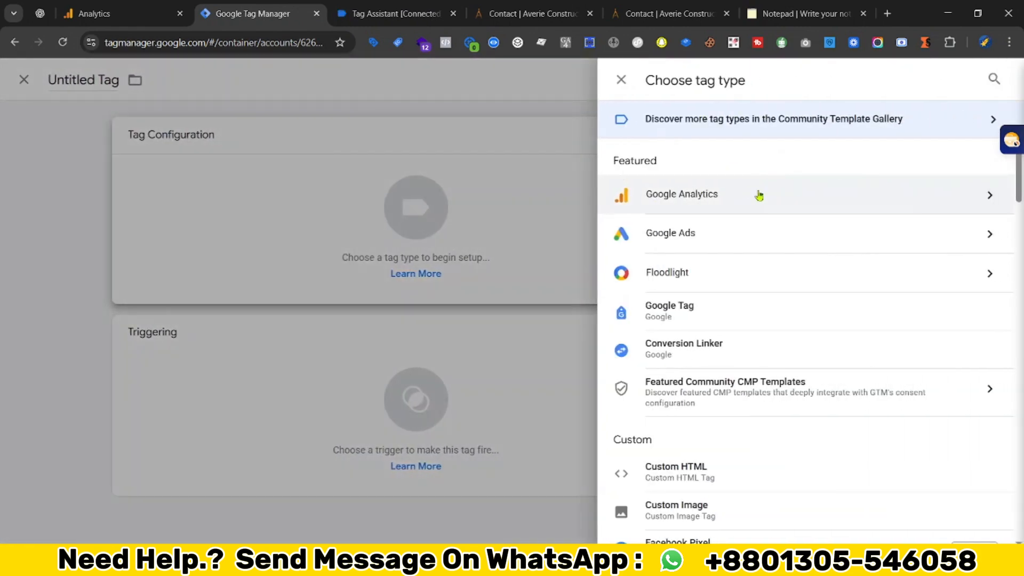
click(721, 197)
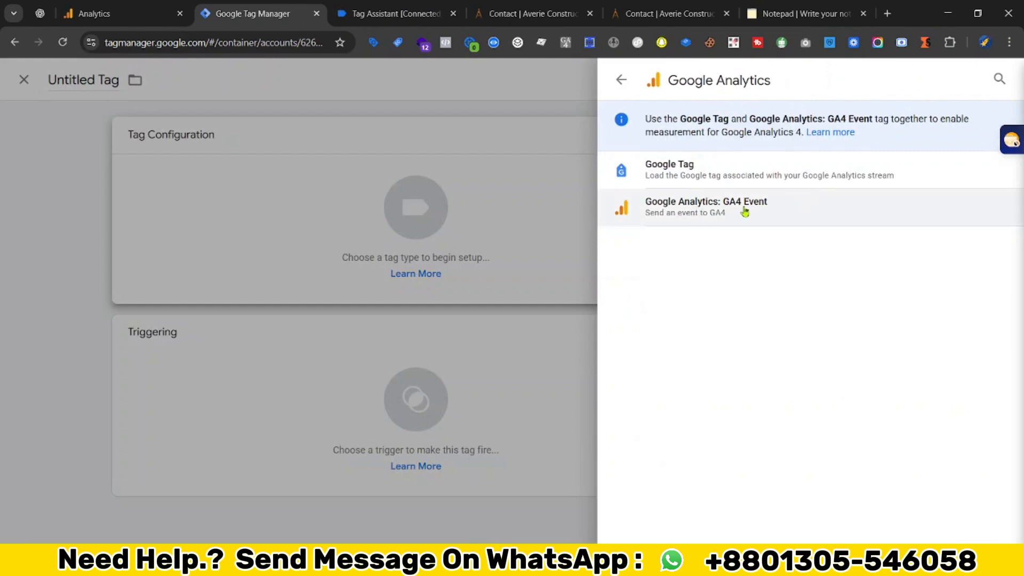
click(780, 212)
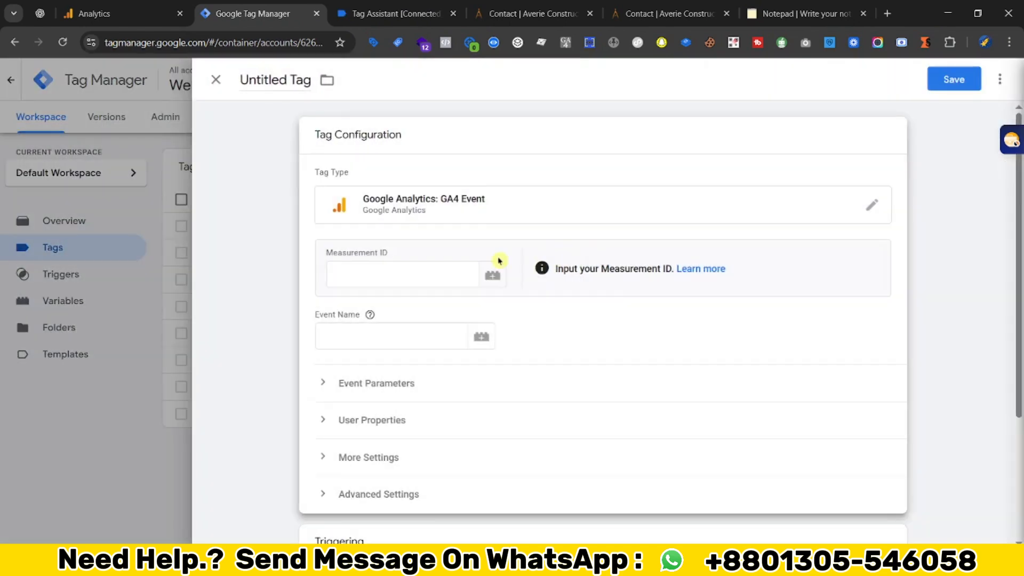
click(366, 267)
text({{me)
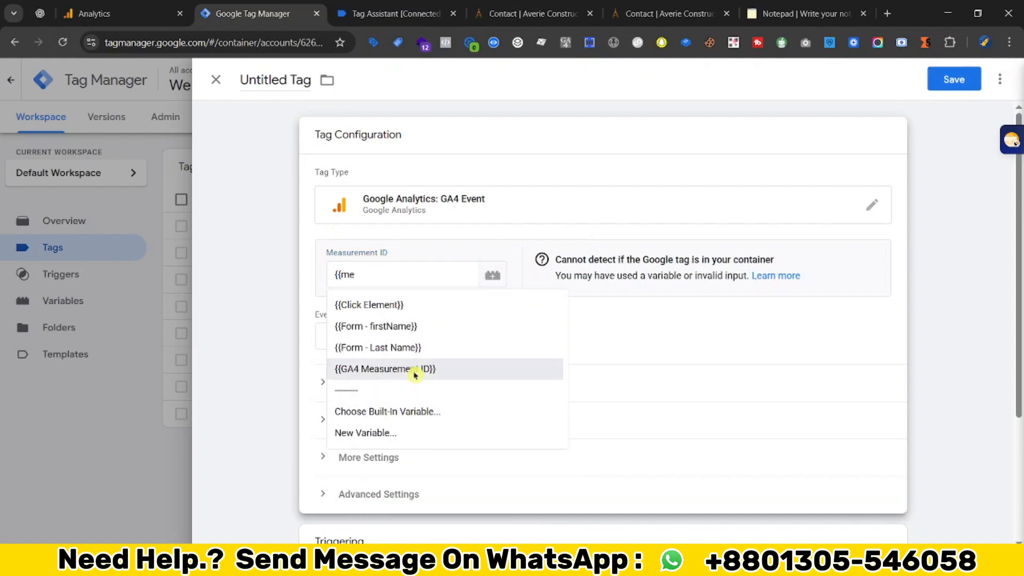
click(411, 368)
click(130, 12)
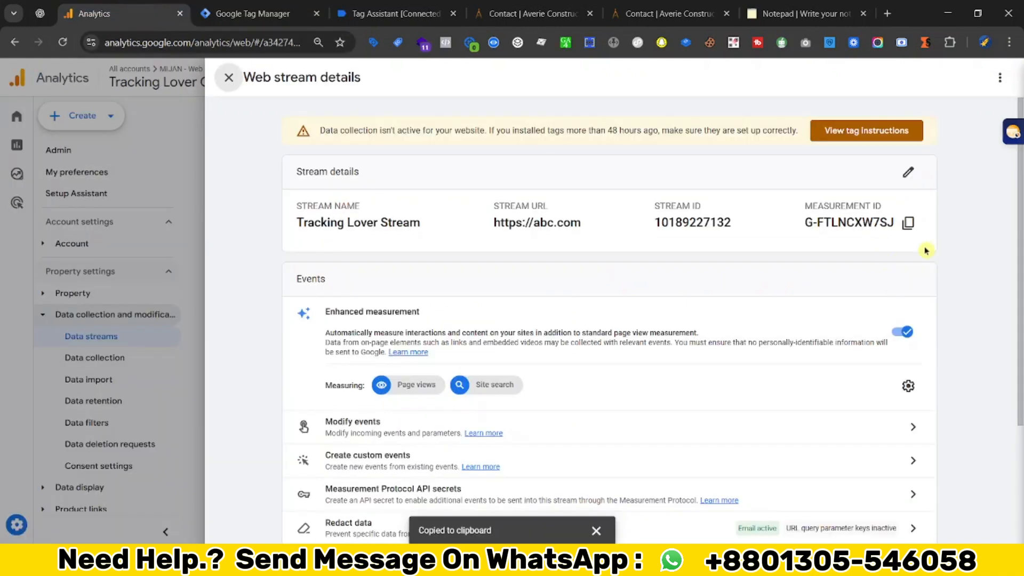